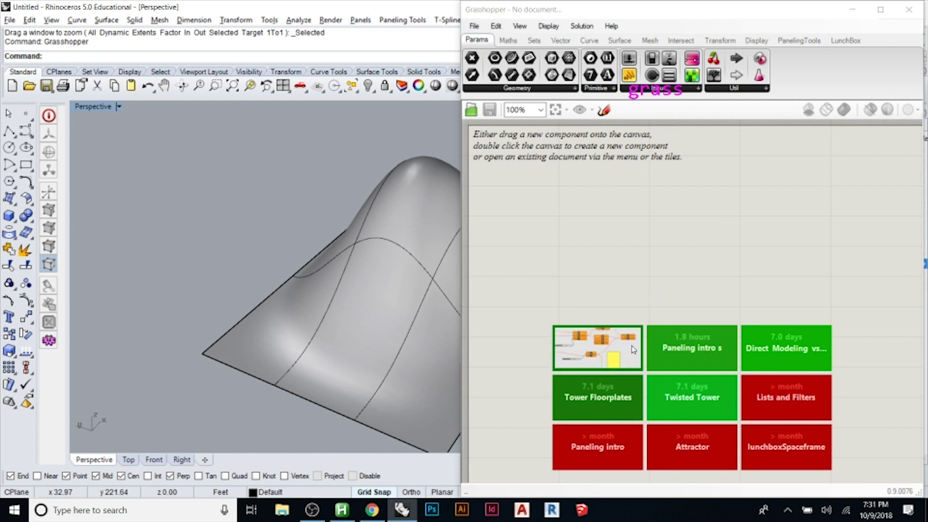
Step: Open the recent Grasshopper definition "Paneling intro s"
click(661, 341)
scroll(477, 188, down, 4)
scroll(484, 191, up, 6)
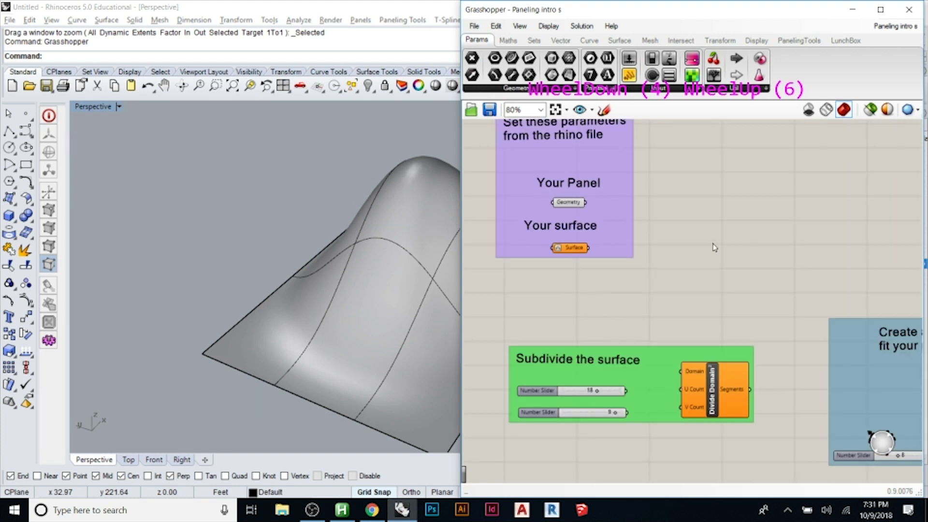
Step: Examine the Your surface parameter and the hill-shaped surface in the Rhino Perspective view
click(583, 283)
click(574, 248)
click(363, 269)
scroll(162, 231, down, 4)
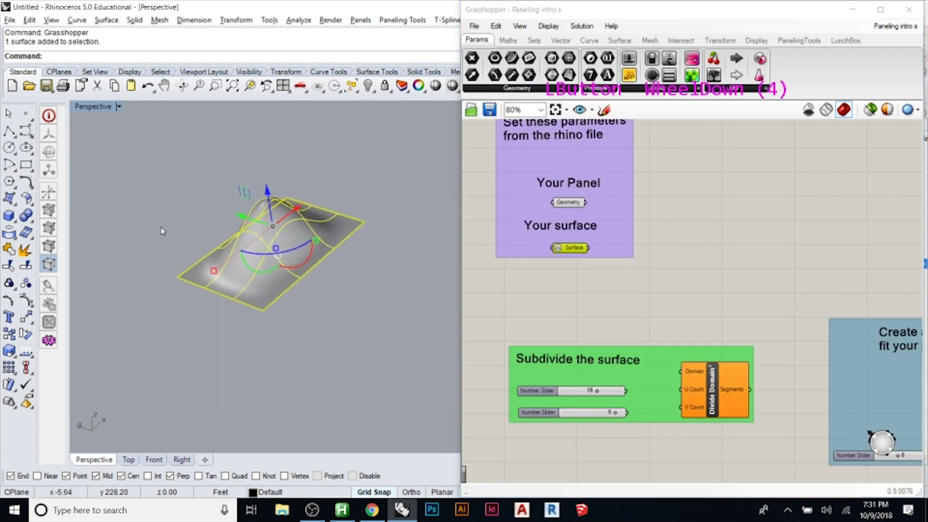
scroll(162, 231, up, 4)
click(161, 232)
scroll(396, 180, down, 1)
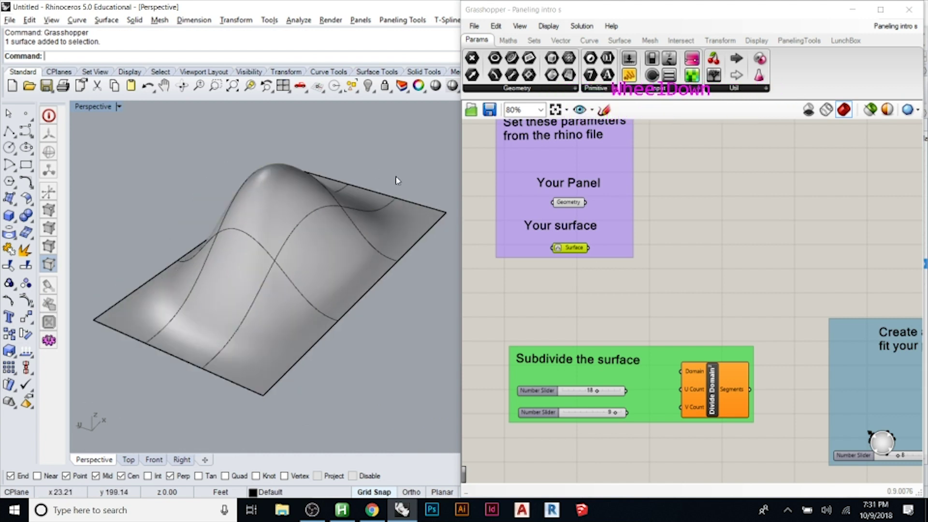
scroll(396, 181, down, 1)
scroll(240, 228, up, 1)
double_click(626, 288)
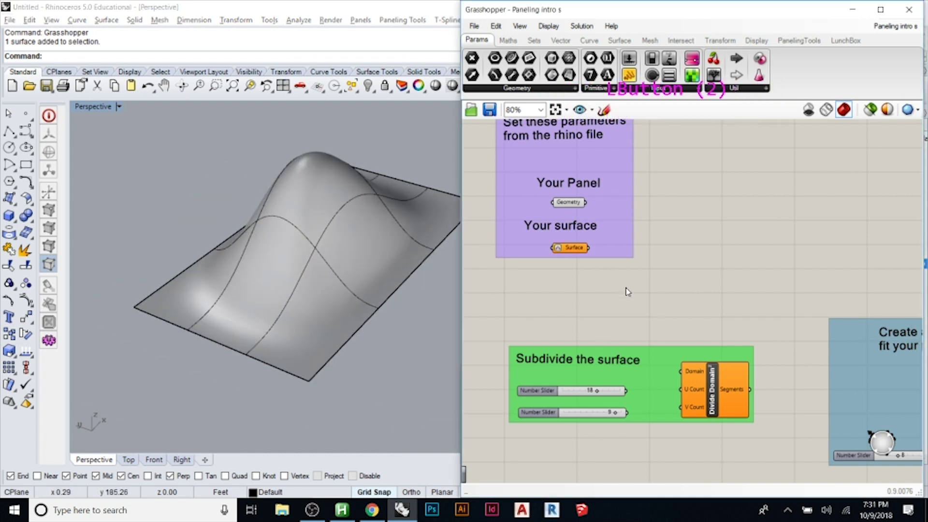
text(surface)
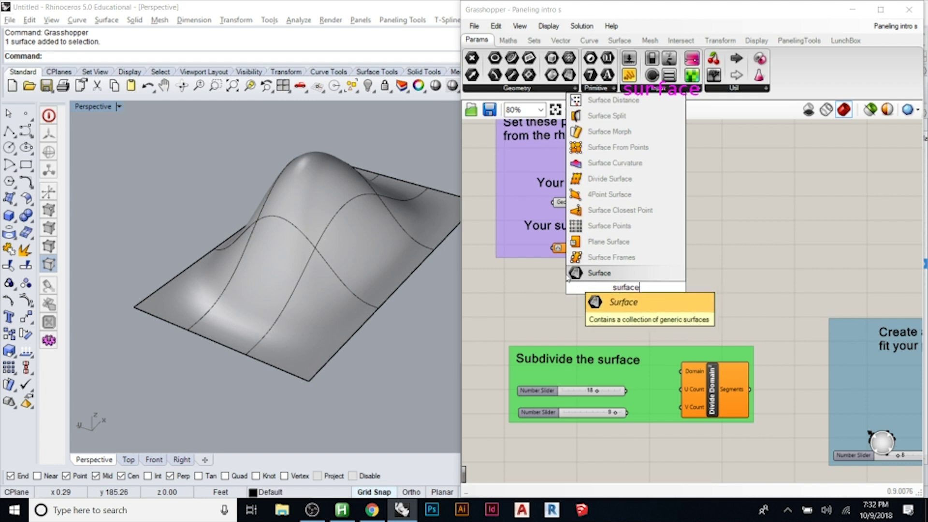
click(614, 276)
drag(624, 289, 500, 331)
key(Delete)
Step: Reference the hill-shaped Rhino surface in the Your surface parameter using Set one Surface
click(571, 248)
right_click(569, 248)
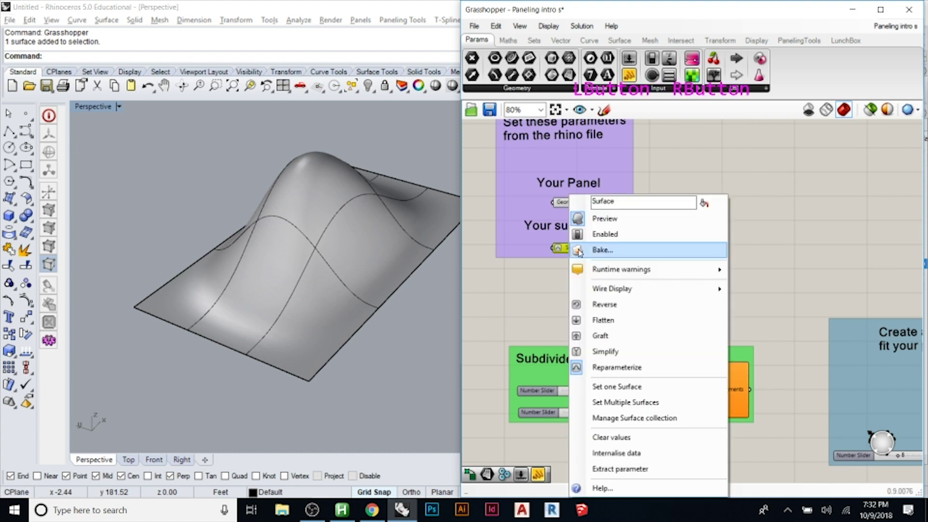
click(624, 387)
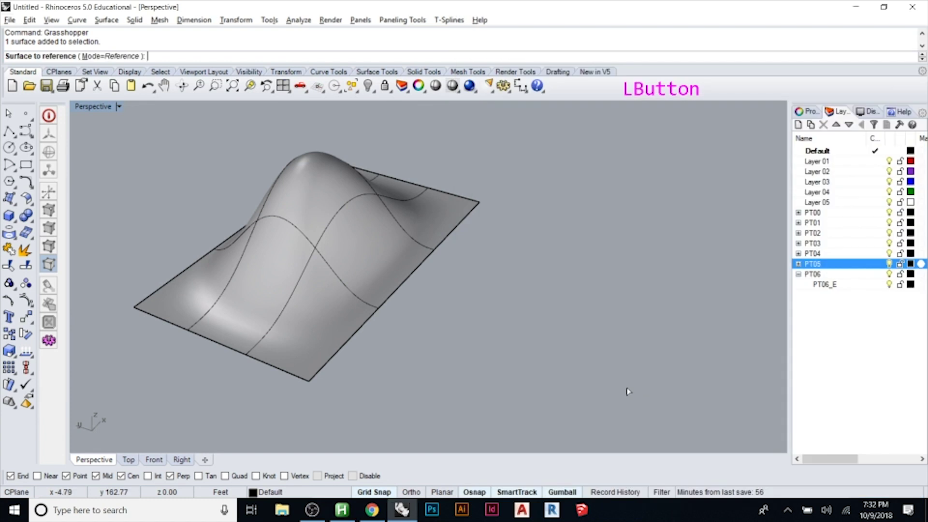
click(360, 237)
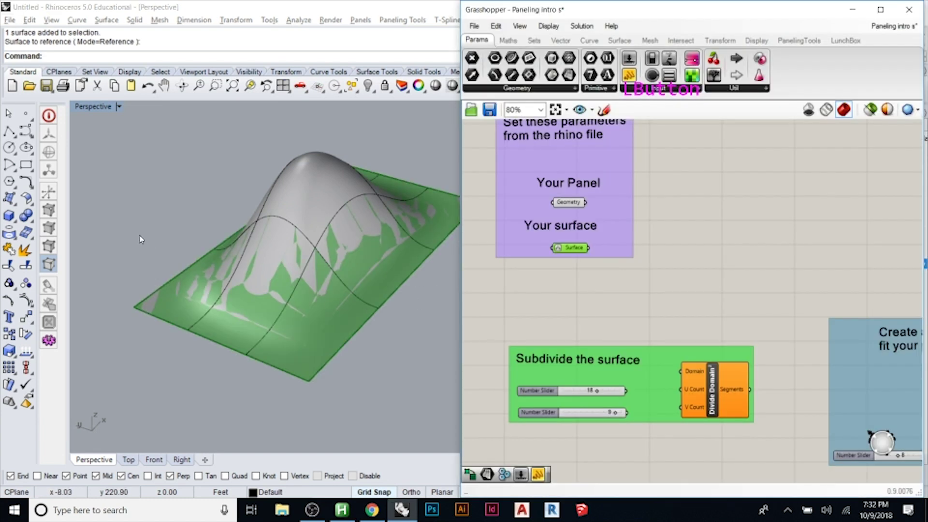
click(597, 286)
Step: Examine the Subdivide the surface group and look up the Divide Domain² component in the component search
click(728, 394)
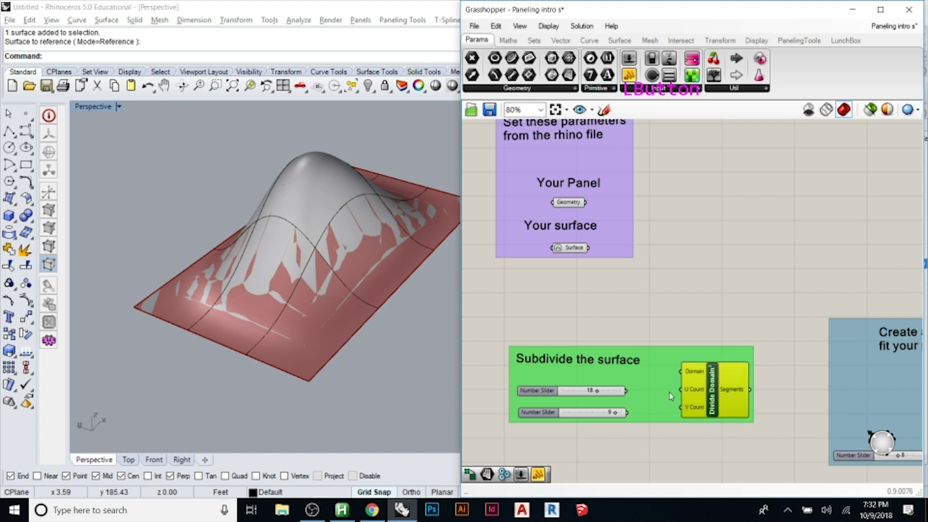
scroll(574, 312, down, 3)
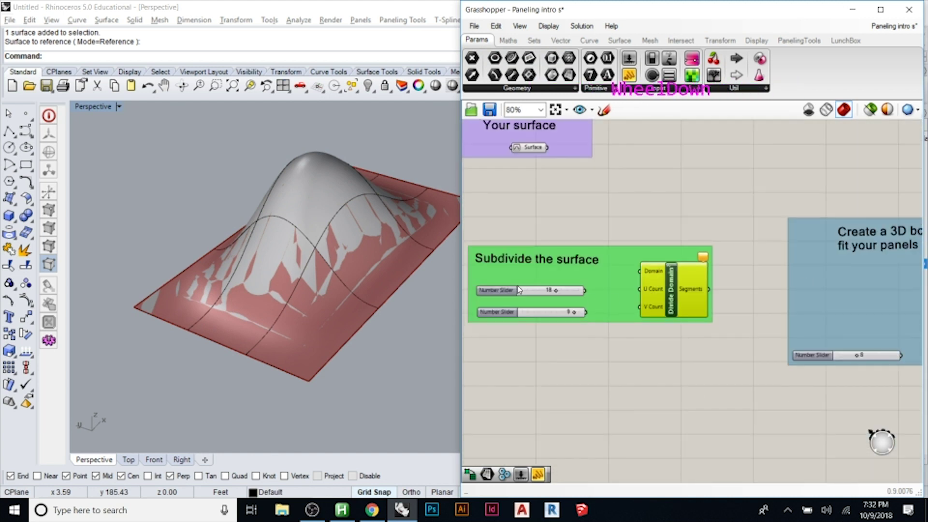
scroll(519, 289, up, 1)
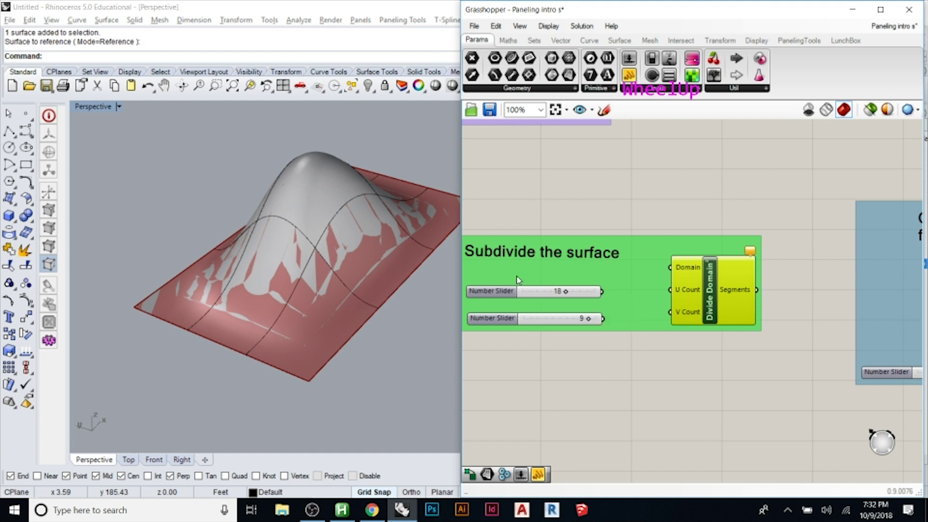
click(642, 188)
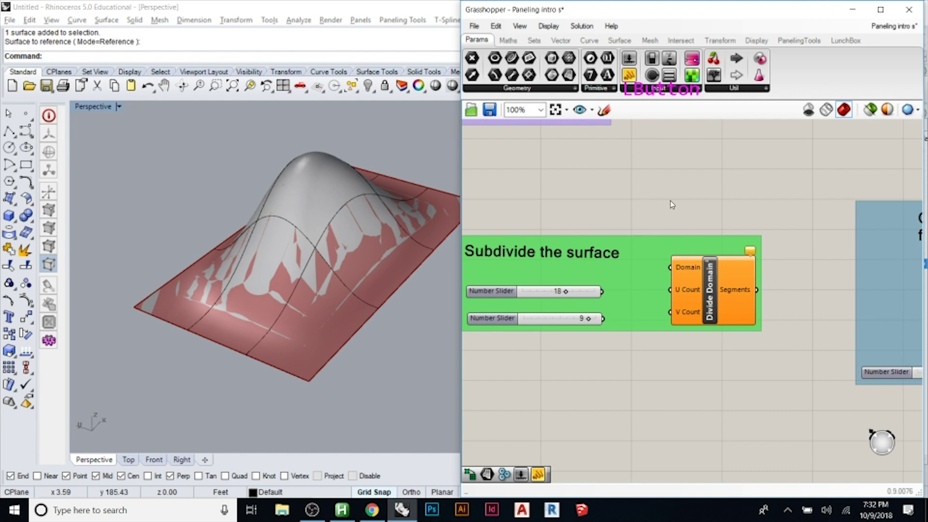
scroll(711, 384, down, 2)
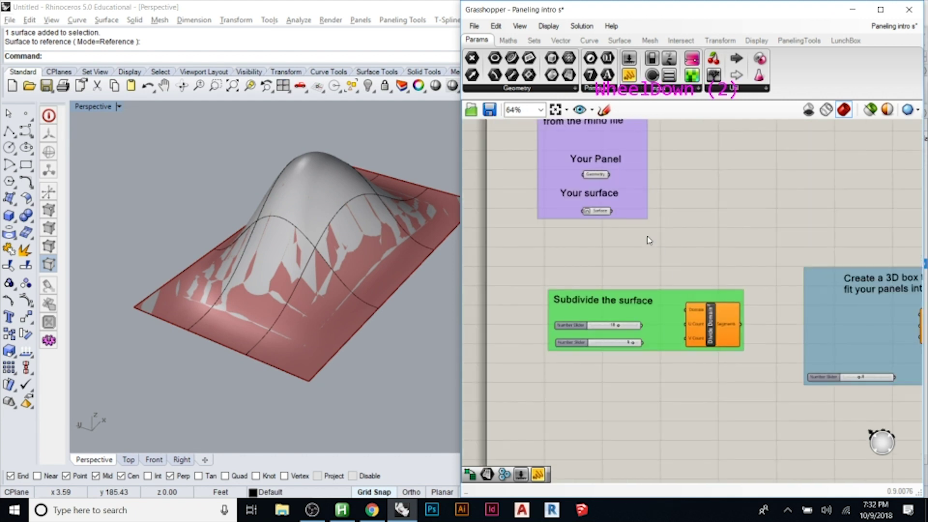
scroll(734, 380, up, 1)
double_click(686, 261)
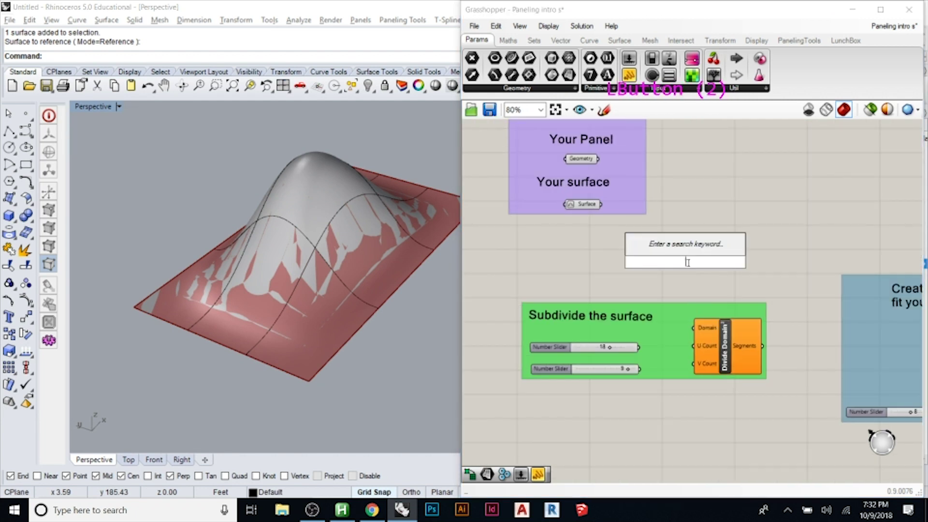
text(divide)
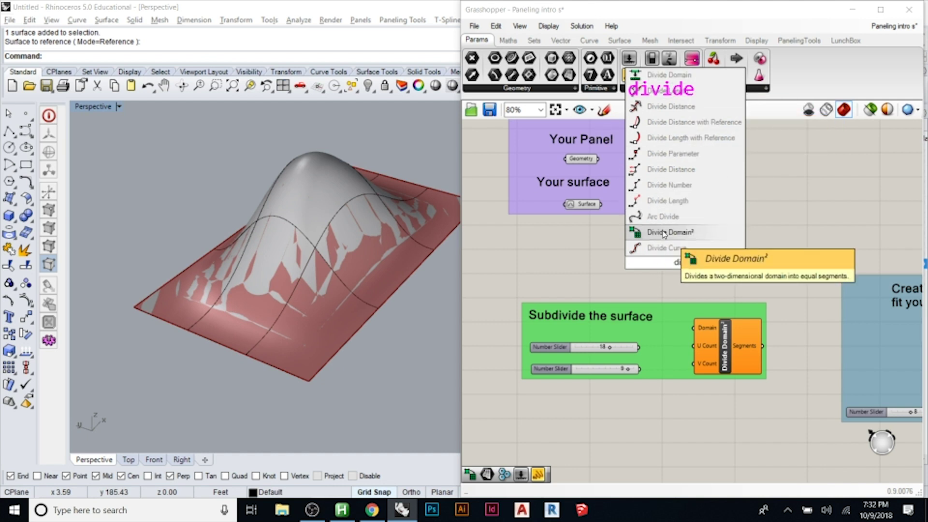
key(Escape)
Step: Connect the Surface parameter's output to the Domain input of Divide Domain²
drag(608, 208, 694, 327)
key(Escape)
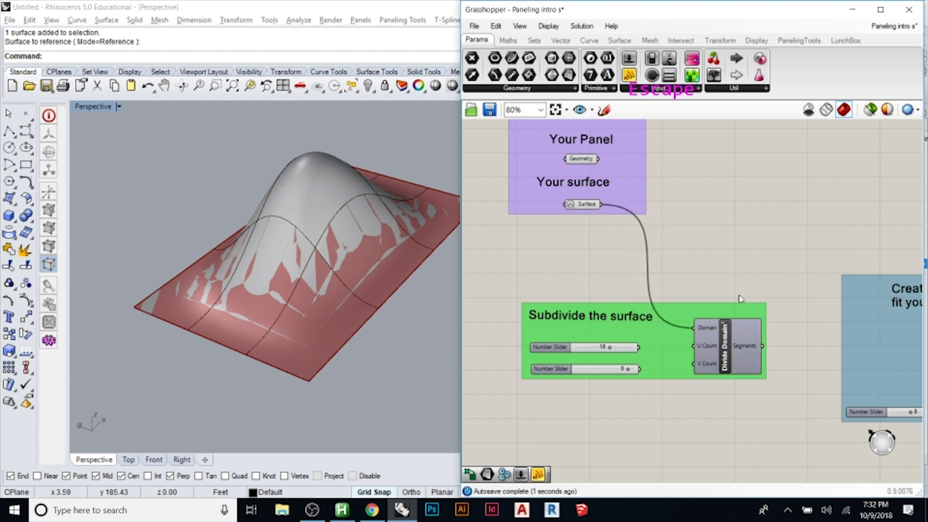
right_click(734, 345)
click(735, 330)
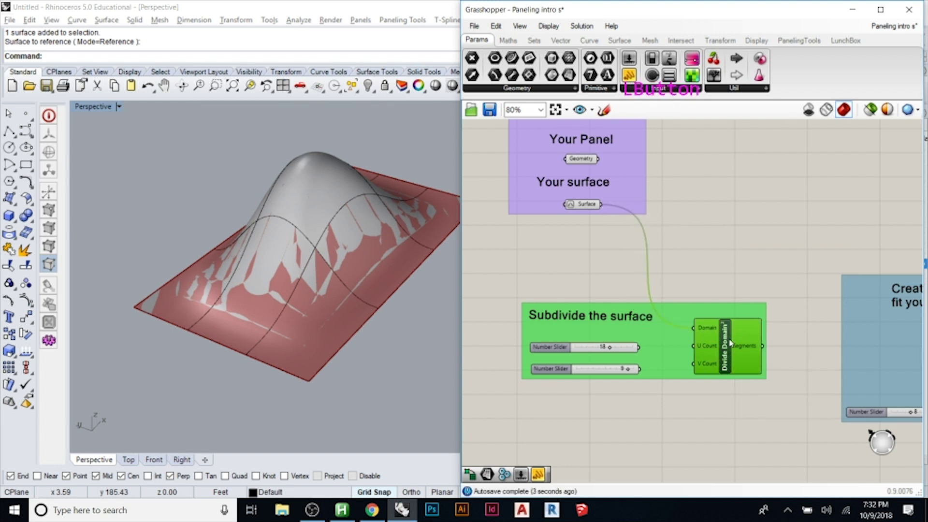
right_click(731, 340)
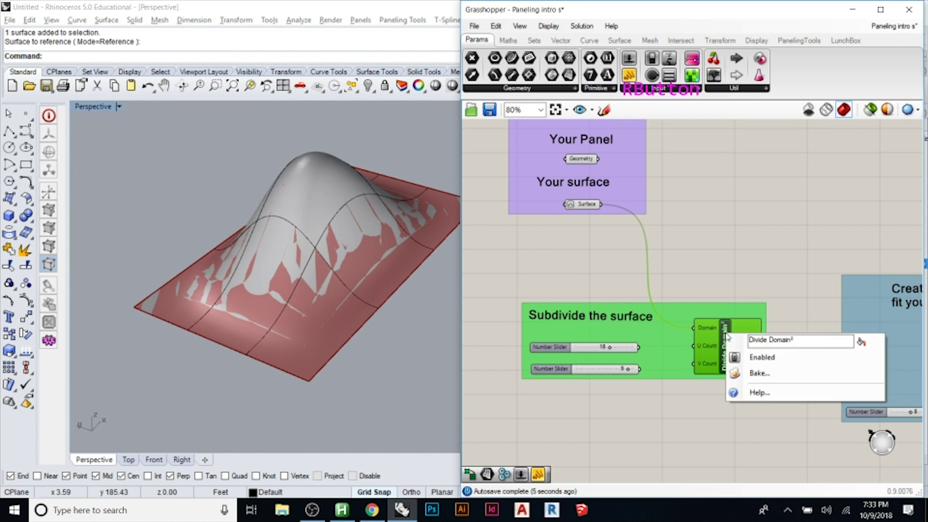
key(Escape)
key(Escape)
click(772, 261)
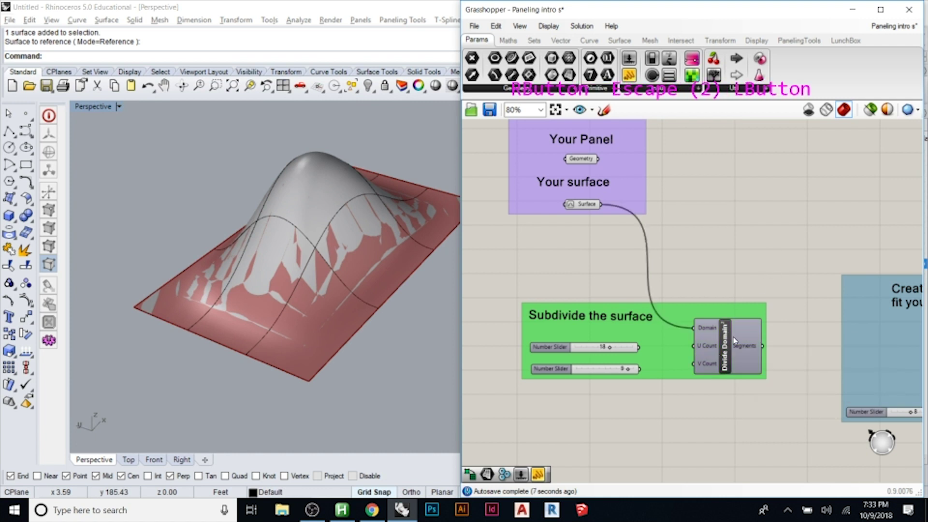
Step: Connect the upper number slider to U Count and the lower one to V Count of Divide Domain²
drag(637, 347, 695, 346)
drag(646, 375, 686, 365)
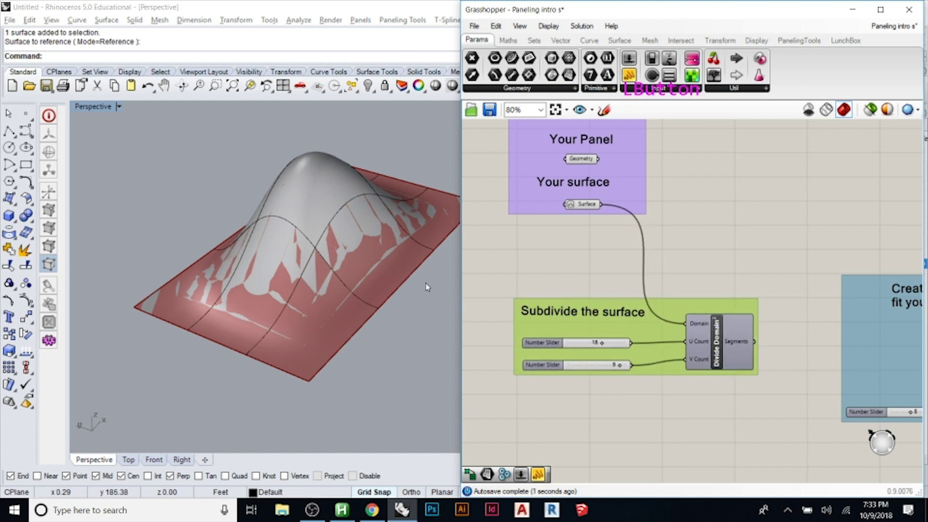
Step: Add an Isotrim component and place it beside the Your surface group, above Divide Domain²
double_click(719, 228)
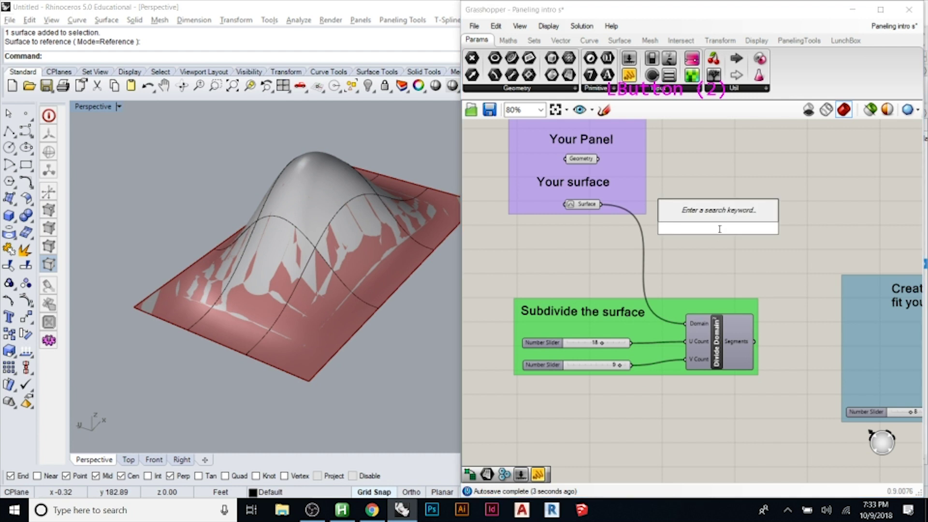
text(isotrim)
key(Return)
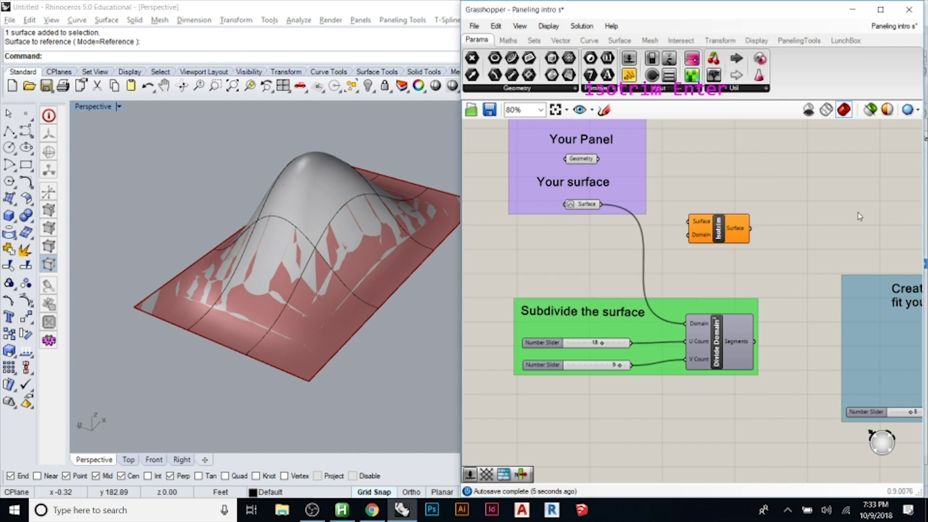
drag(717, 240, 769, 239)
Step: Connect Divide Domain² Segments to Isotrim's Domain input and the Surface parameter to Isotrim's Surface input
drag(755, 346, 744, 220)
click(802, 187)
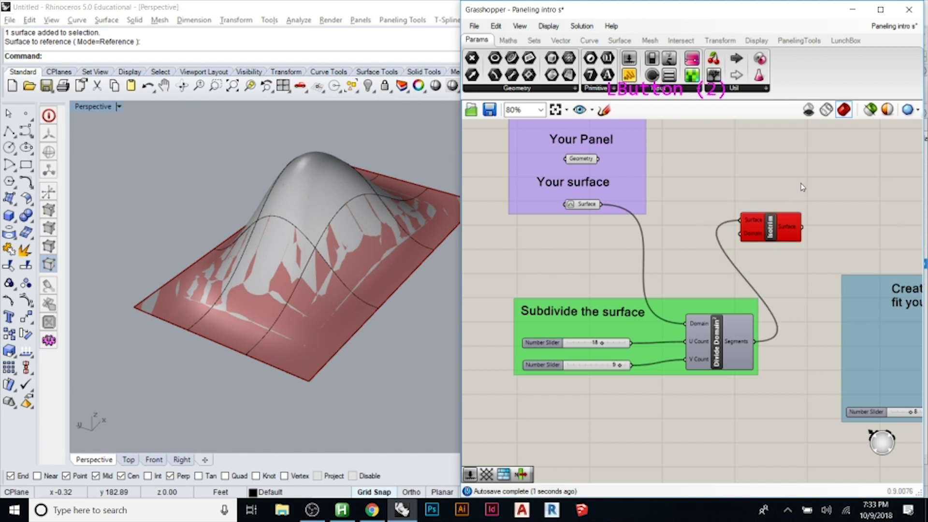
drag(767, 237, 783, 232)
drag(752, 343, 601, 204)
click(784, 262)
click(685, 236)
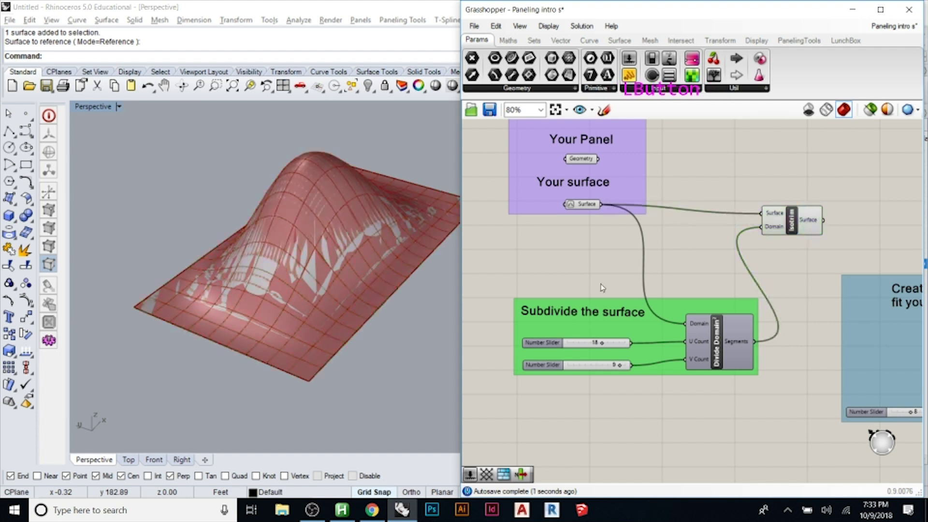
Step: Set the U Count slider to 12 and the V Count slider to 8, and hide the original surface in Rhino
drag(602, 344, 614, 365)
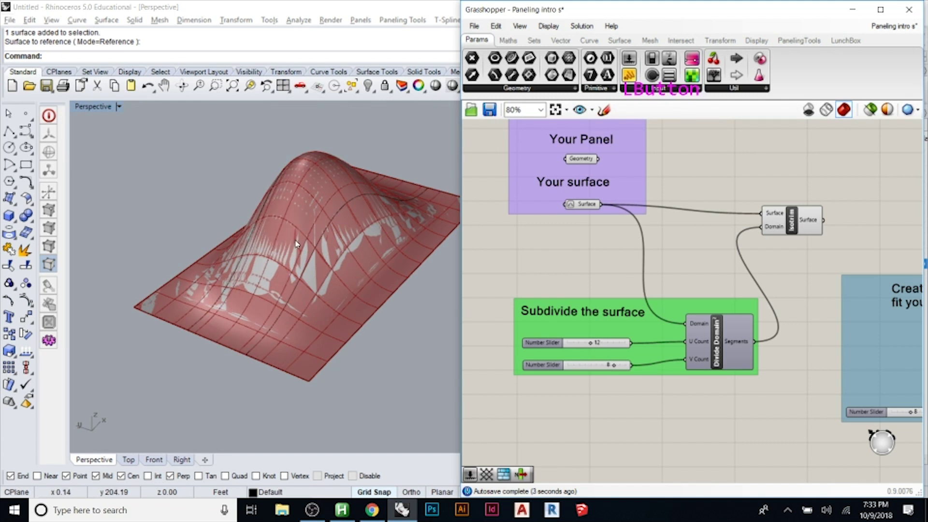
click(309, 232)
click(368, 86)
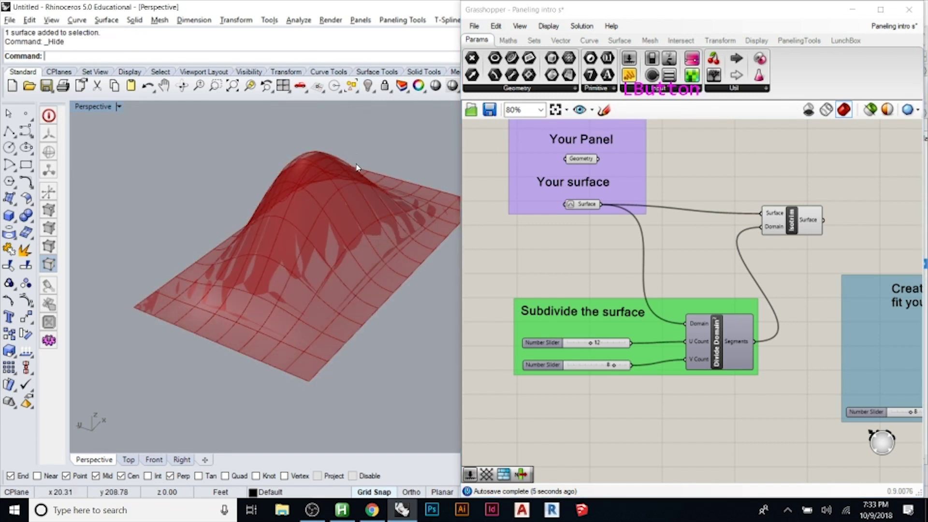
Step: Set the Grasshopper preview mesh quality to High Quality
right_drag(325, 276, 307, 252)
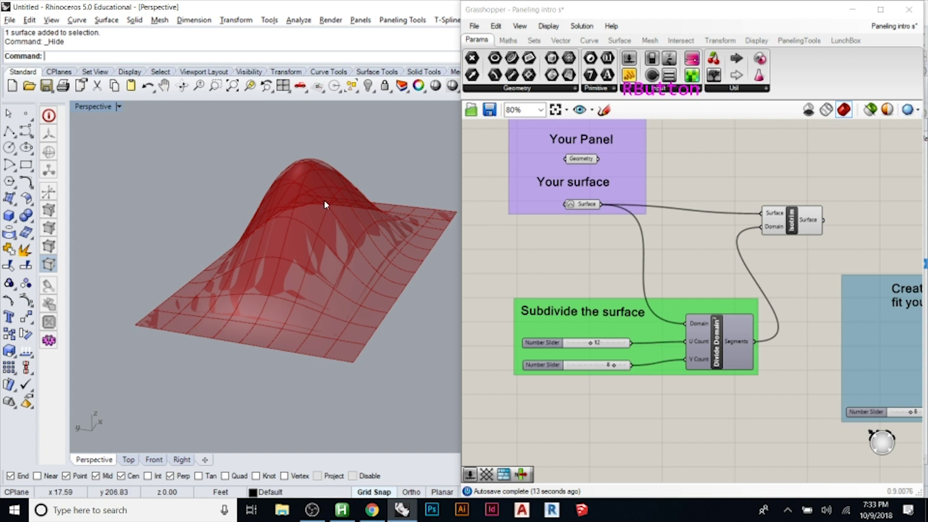
scroll(304, 235, up, 2)
click(915, 109)
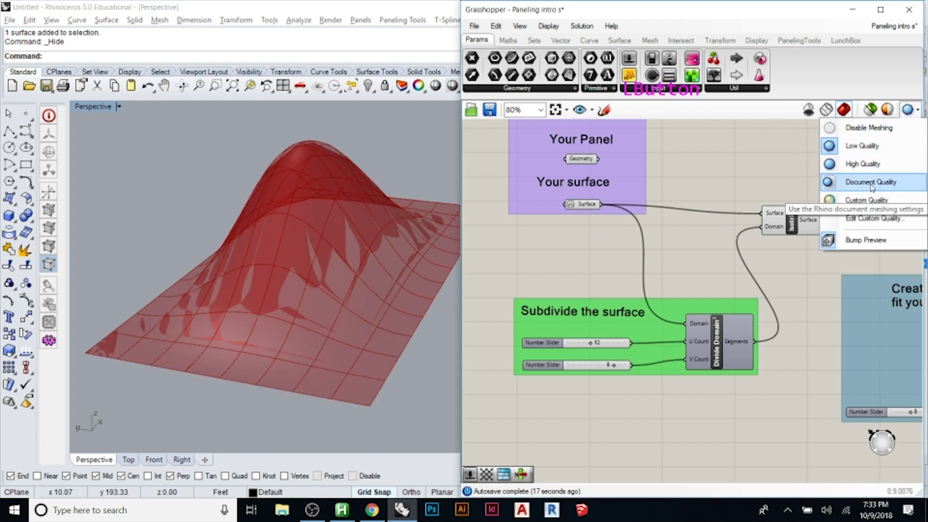
click(866, 166)
right_drag(310, 280, 242, 295)
click(725, 341)
right_click(725, 340)
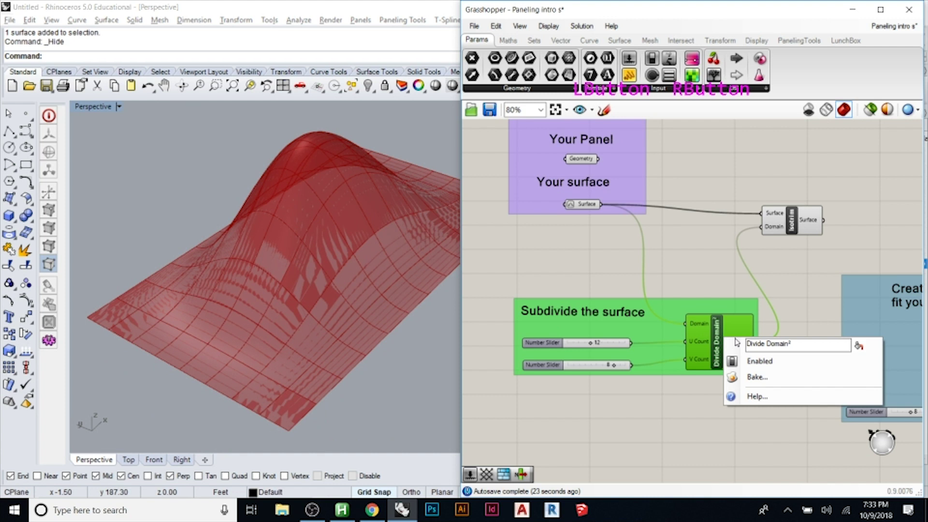
click(722, 301)
key(space)
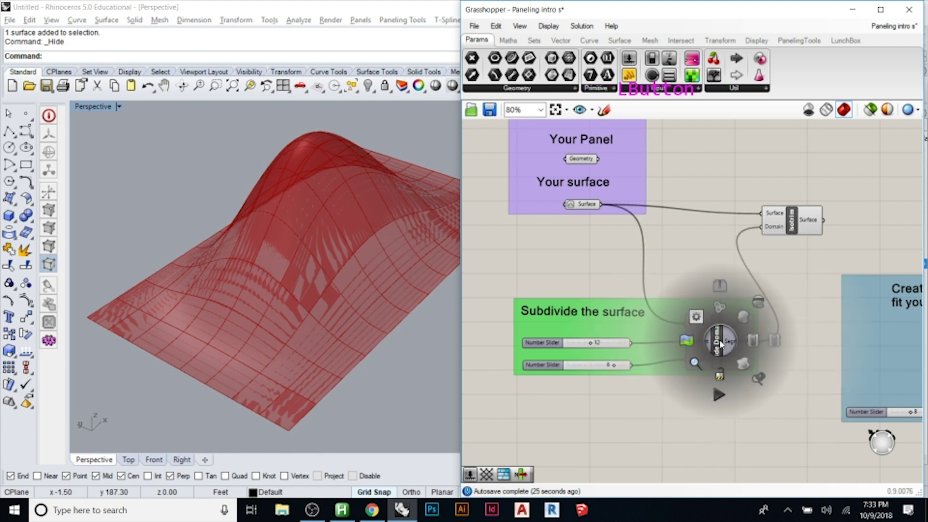
click(720, 340)
click(719, 338)
key(space)
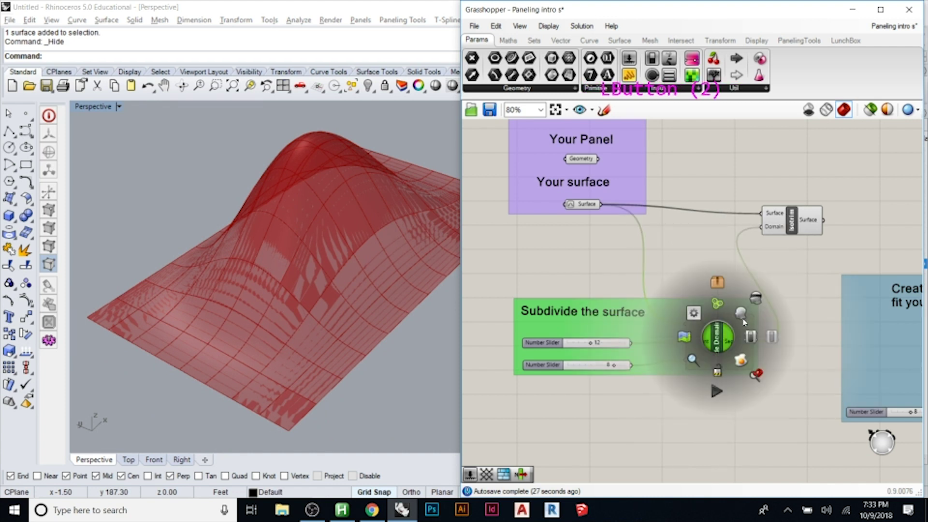
click(758, 303)
click(699, 267)
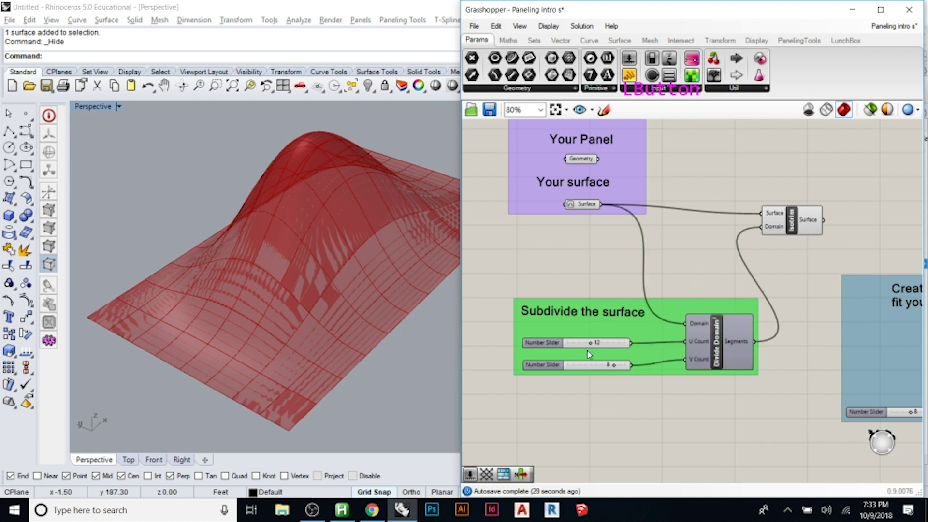
Step: Disable the preview of the Surface parameter in the Your surface group
click(574, 207)
key(space)
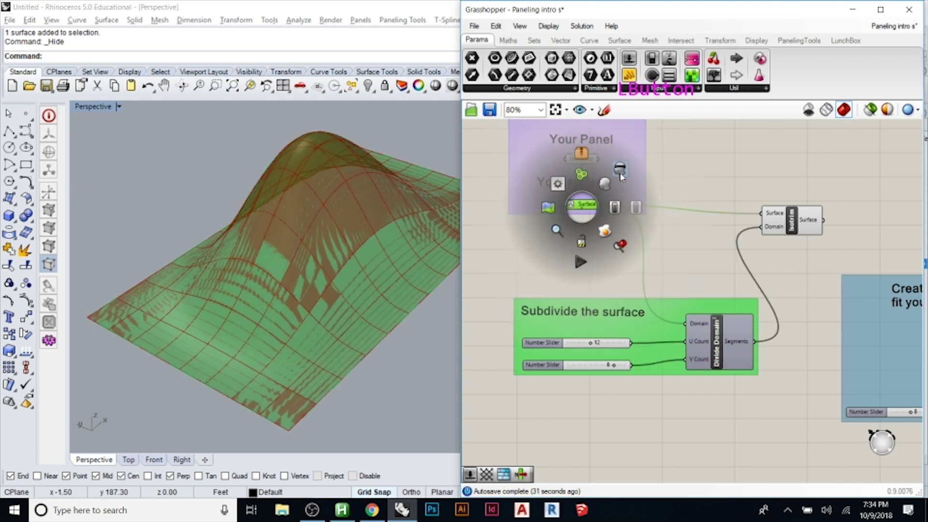
click(573, 248)
right_drag(315, 254, 216, 242)
Step: Set the U Count slider to 17 and the V Count slider to 9
mouse_move(593, 344)
mouse_down()
mouse_move(612, 345)
mouse_move(602, 344)
mouse_up()
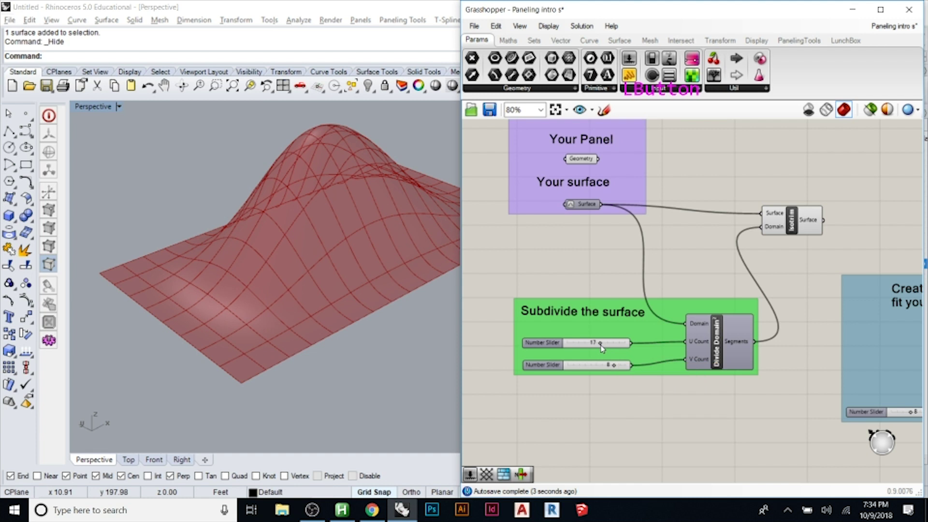
mouse_move(608, 365)
mouse_down()
mouse_move(597, 365)
mouse_move(619, 366)
mouse_up()
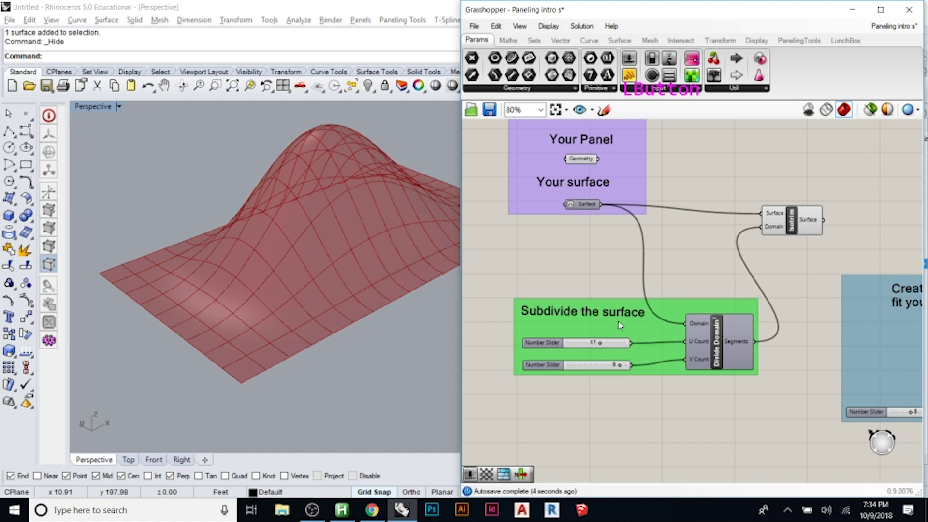
Step: Add a Panel below the Divide Domain² component and connect the Segments output to it
scroll(572, 265, down, 2)
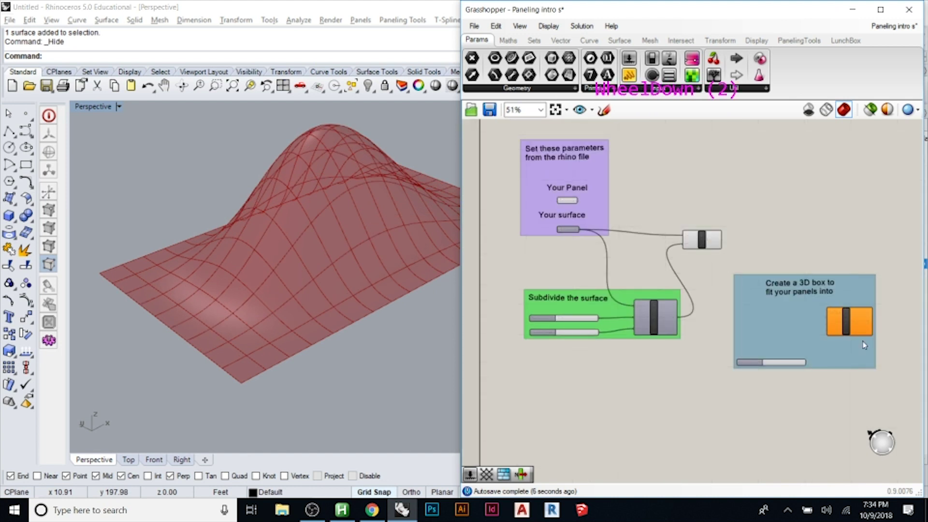
scroll(830, 302, up, 4)
click(830, 302)
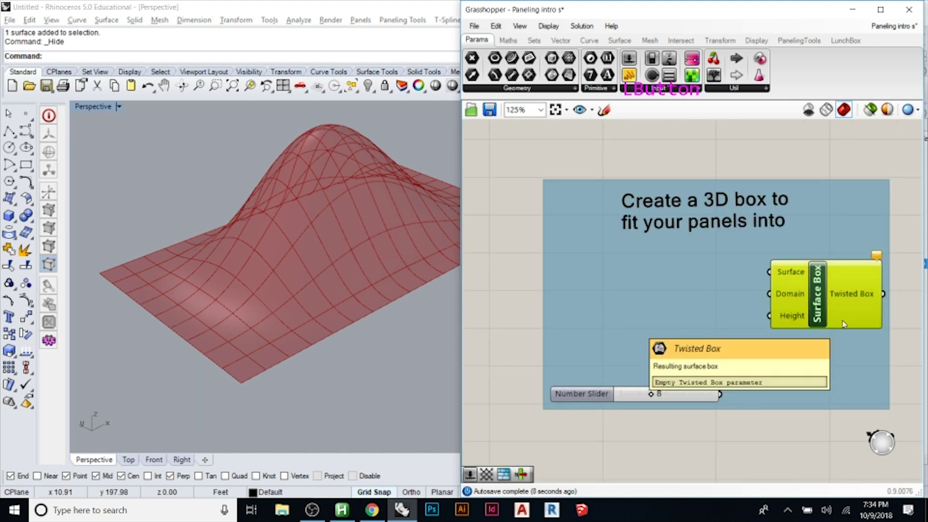
scroll(841, 288, down, 2)
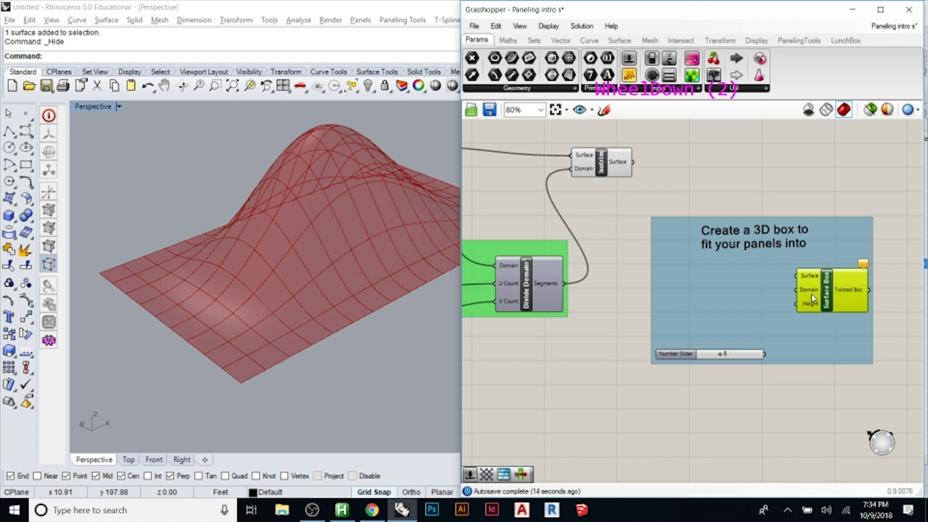
mouse_move(814, 296)
double_click(574, 363)
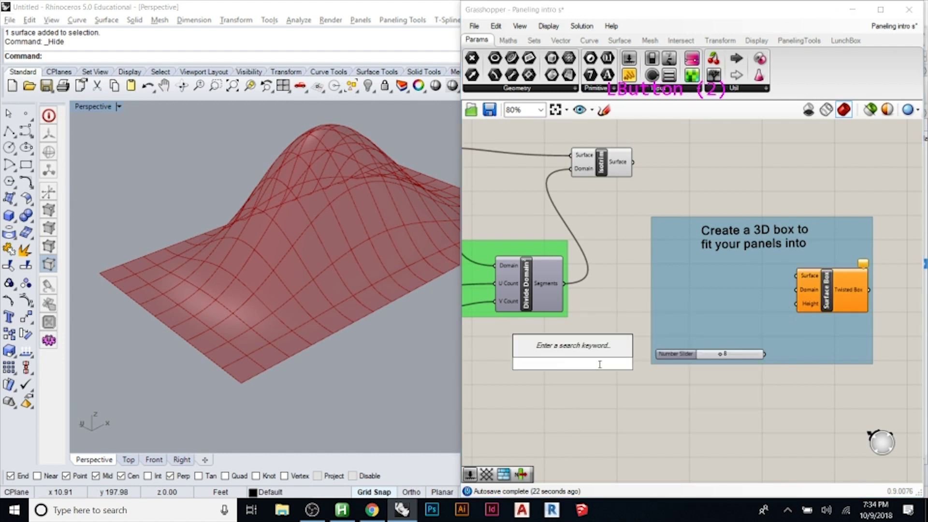
text(panel)
key(Return)
drag(565, 283, 535, 364)
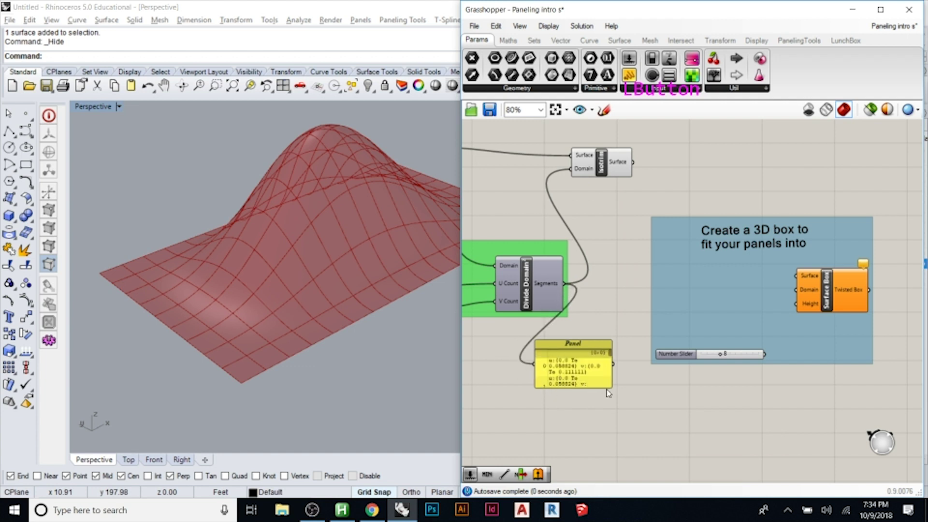
Step: Enlarge the Panel in height and width and examine its list of U and V domain segments down to the last entry
drag(608, 385, 611, 478)
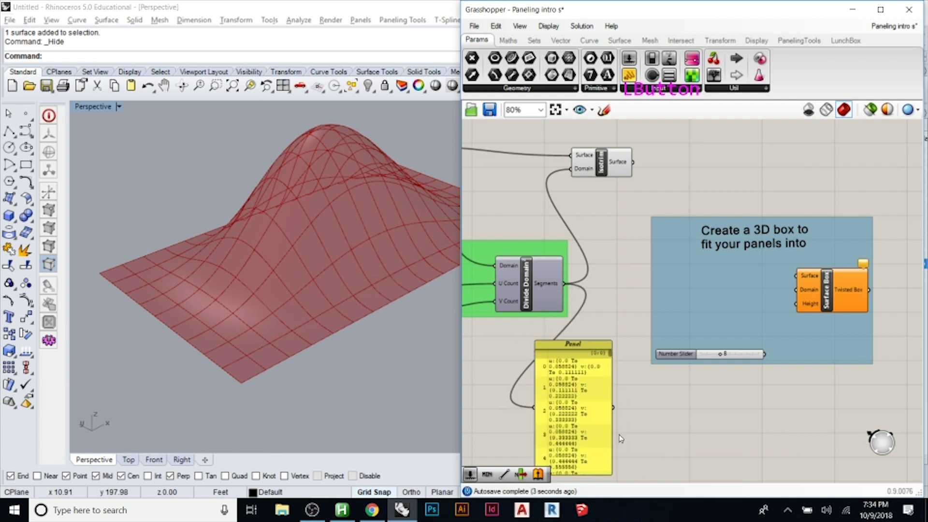
drag(609, 414, 657, 413)
scroll(617, 397, down, 3)
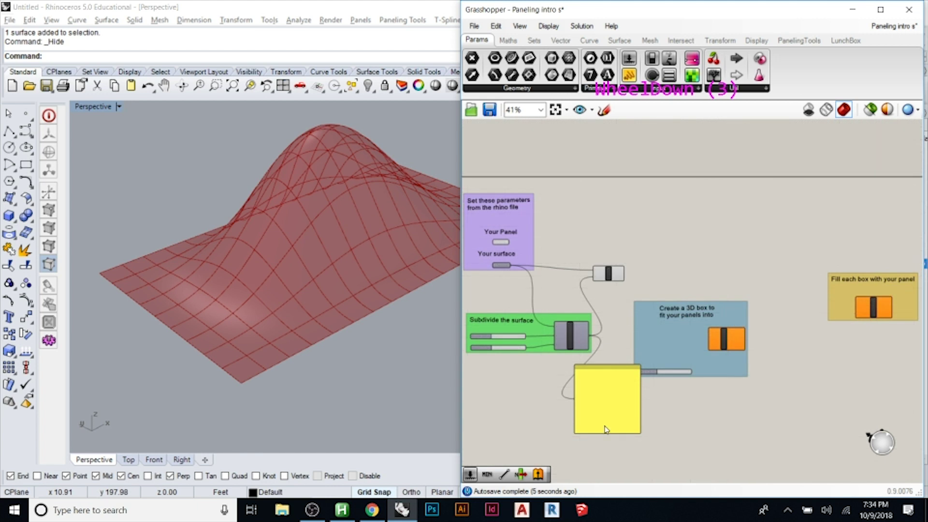
scroll(593, 430, up, 3)
scroll(590, 432, up, 2)
click(647, 384)
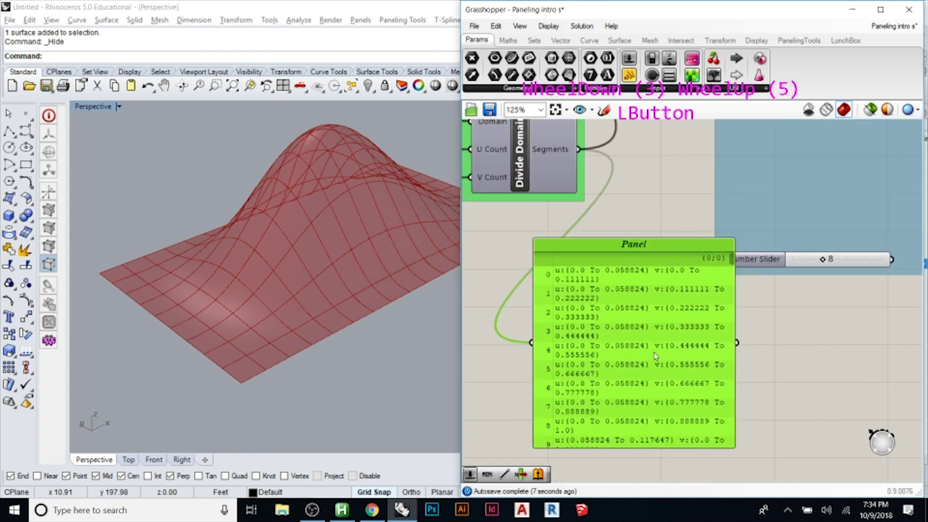
scroll(655, 356, down, 1)
drag(718, 281, 713, 440)
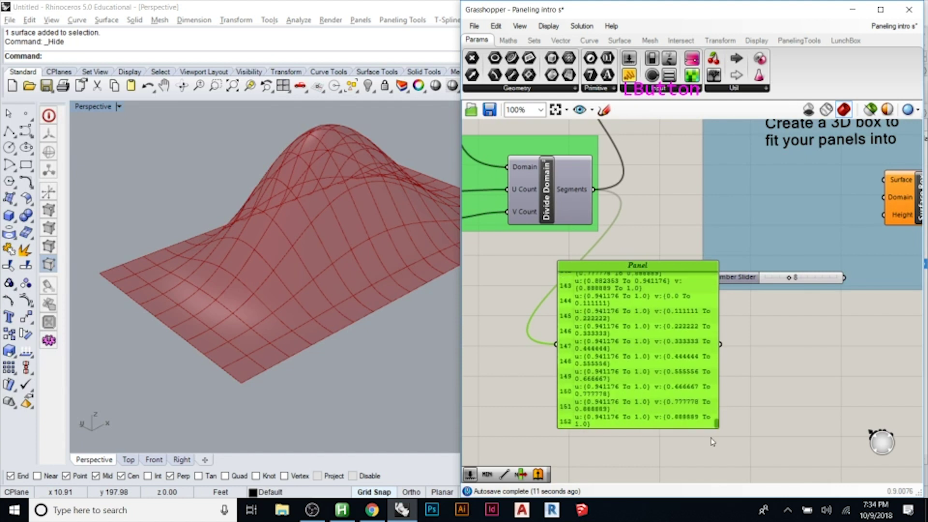
click(810, 342)
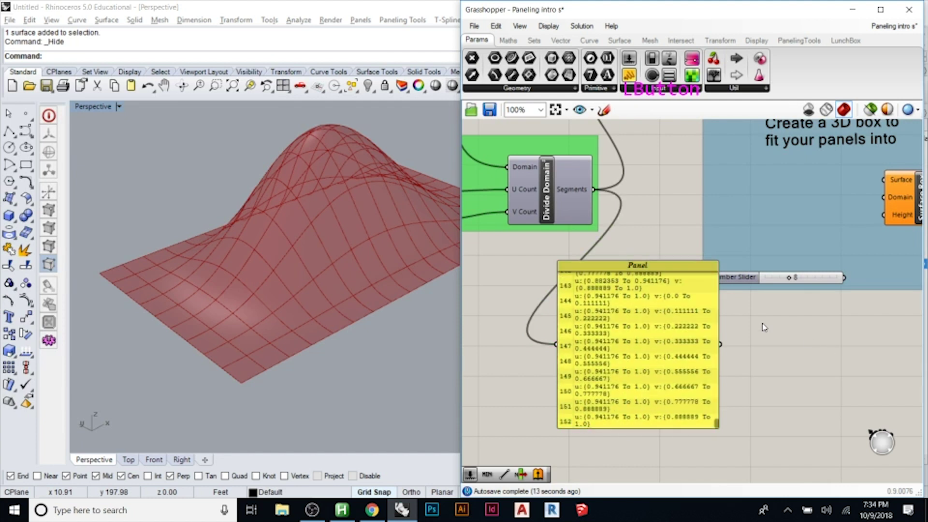
Step: Move the Panel clear of the Number Slider and connect the Divide Domain² Segments output to the Domain input of Surface Box
drag(636, 282, 619, 316)
click(629, 223)
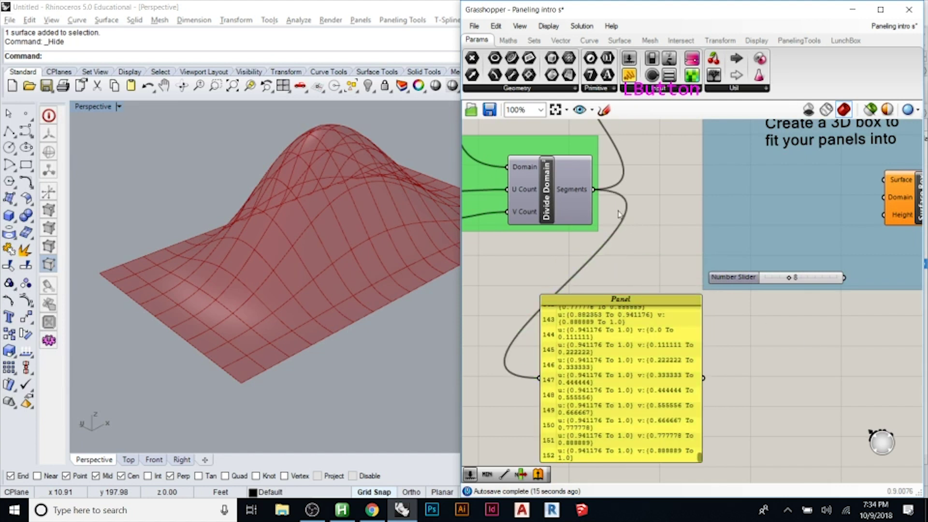
drag(600, 195, 883, 197)
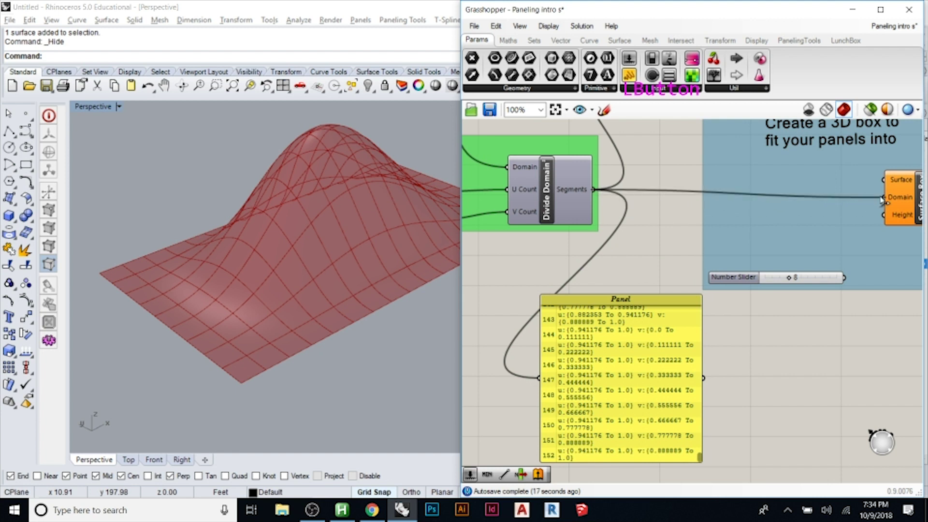
Step: Connect the Surface parameter in the Your surface group to the Surface input of Surface Box
scroll(603, 245, down, 2)
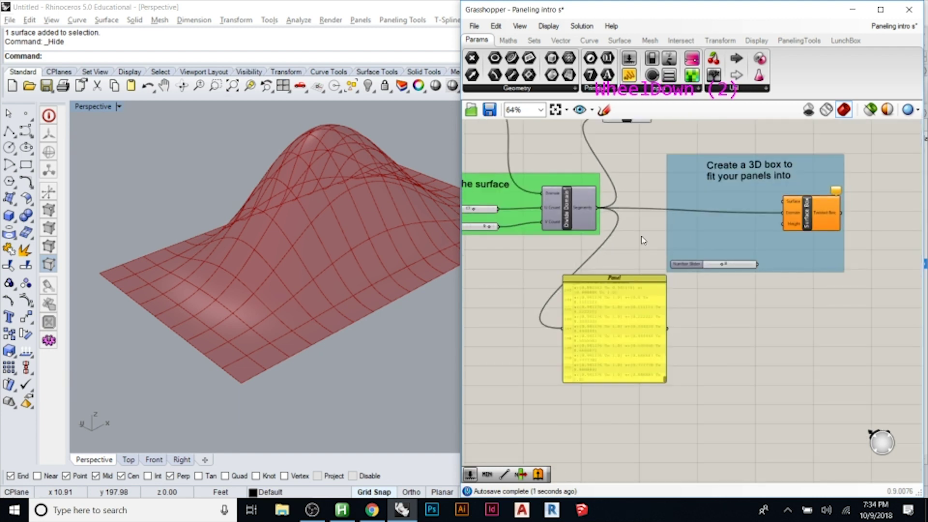
scroll(874, 227, down, 1)
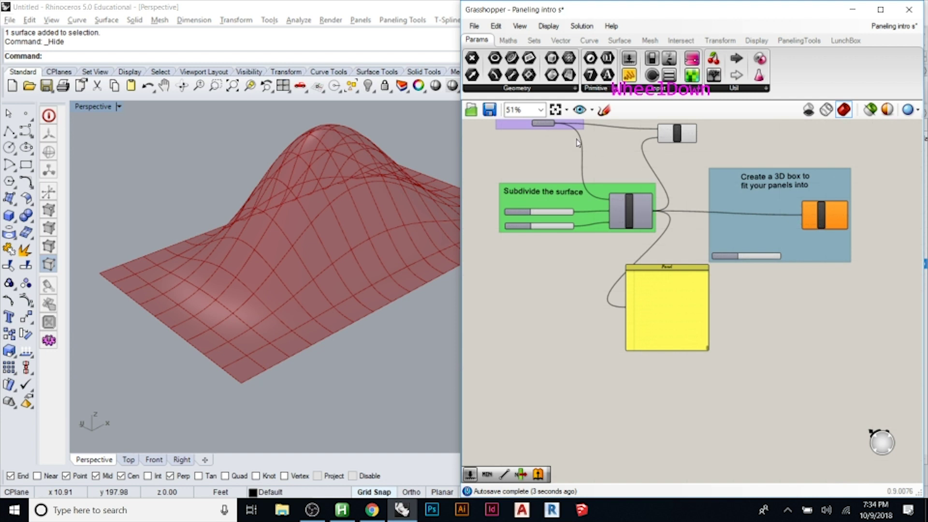
drag(582, 125, 802, 209)
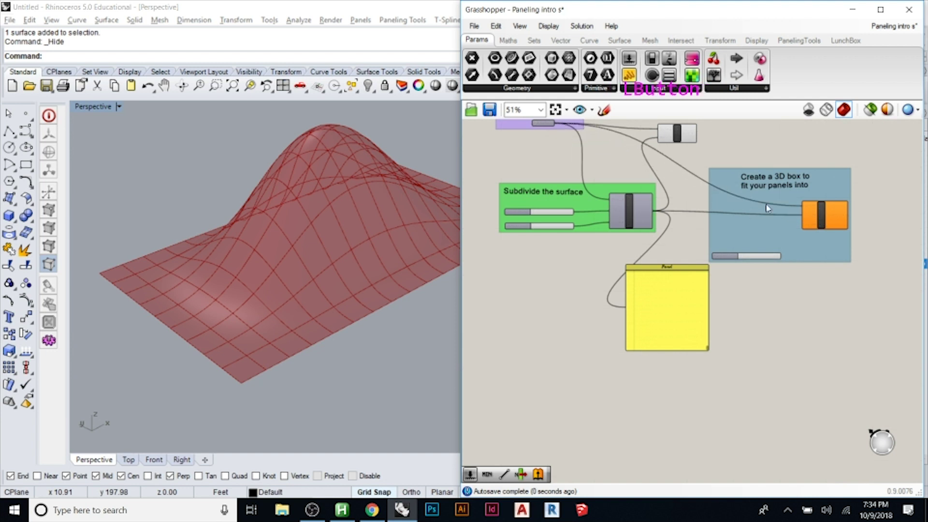
scroll(534, 126, up, 4)
click(561, 126)
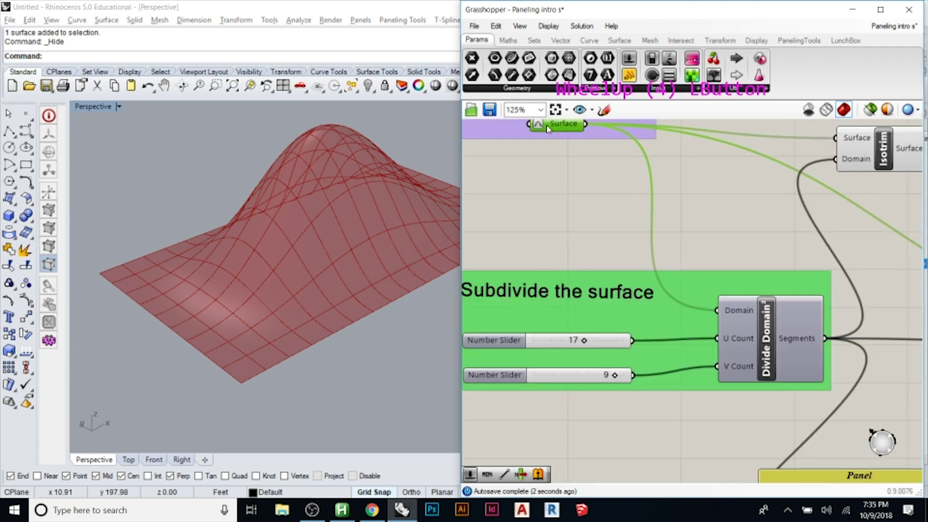
scroll(493, 186, down, 4)
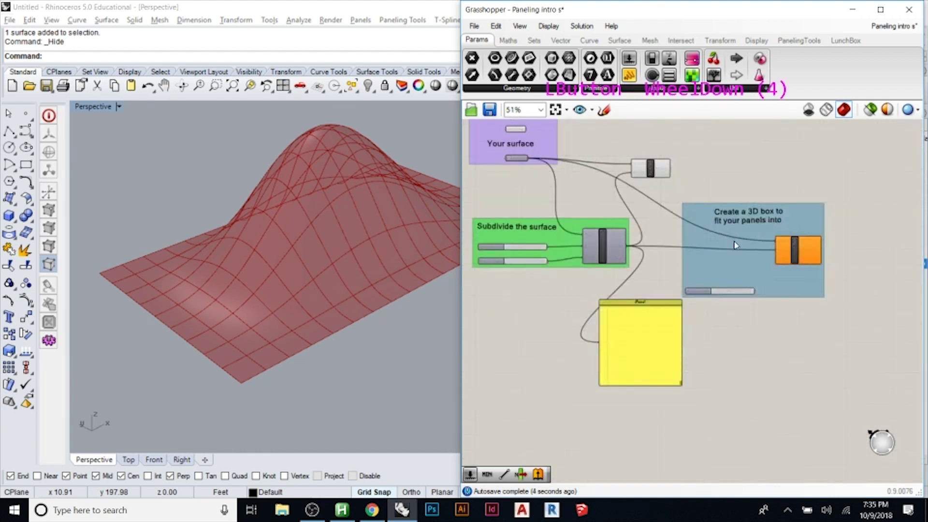
Step: Connect the Number Slider in the Create a 3D box group to the Height input of Surface Box
scroll(791, 247, up, 3)
click(789, 248)
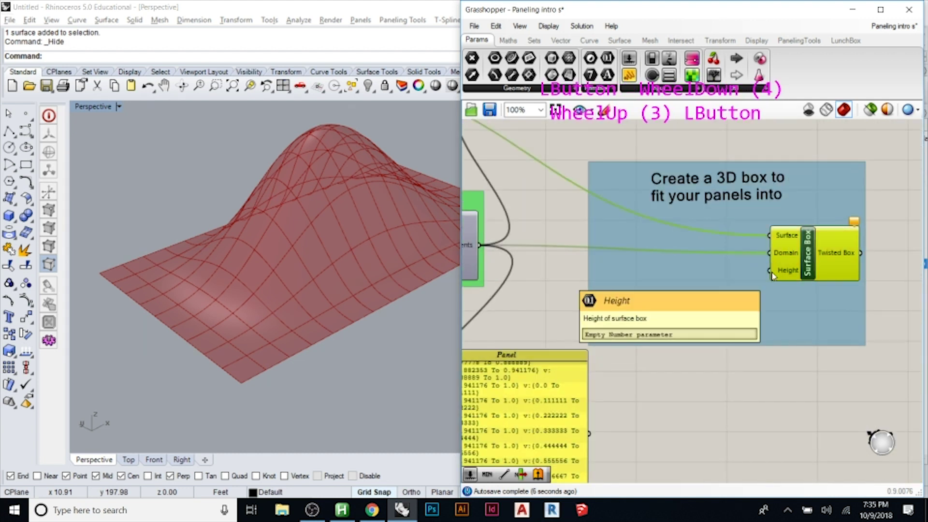
drag(731, 333, 769, 271)
click(814, 399)
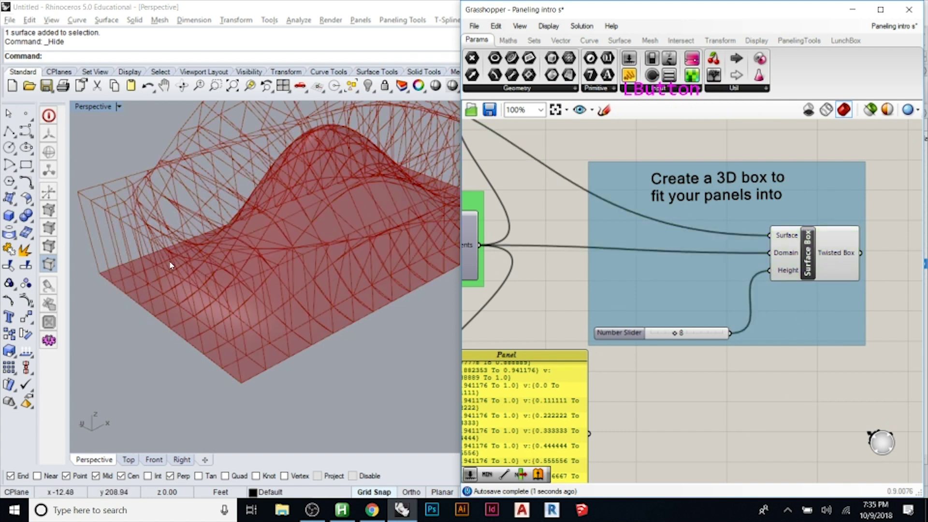
Step: Set the Surface Box height slider to 1
scroll(169, 278, down, 2)
scroll(170, 278, down, 2)
right_drag(227, 266, 280, 233)
drag(677, 335, 655, 340)
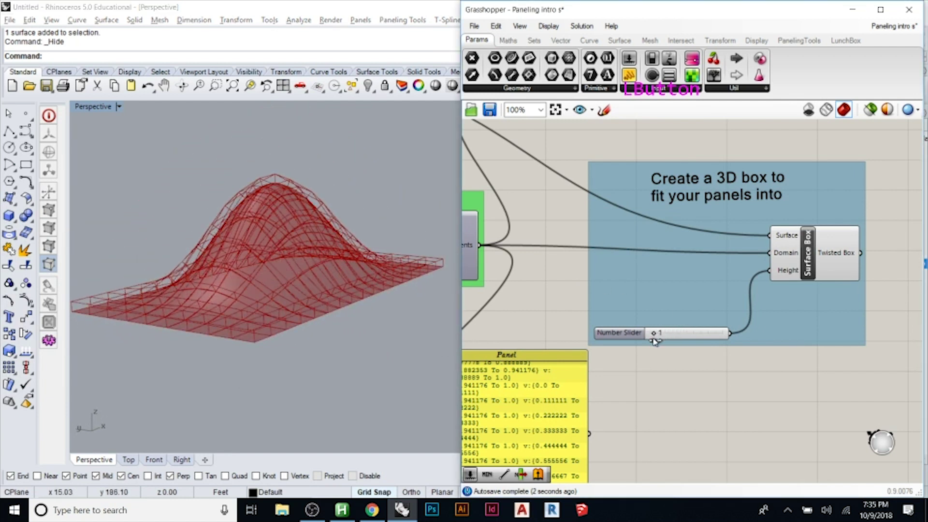
right_drag(265, 297, 314, 275)
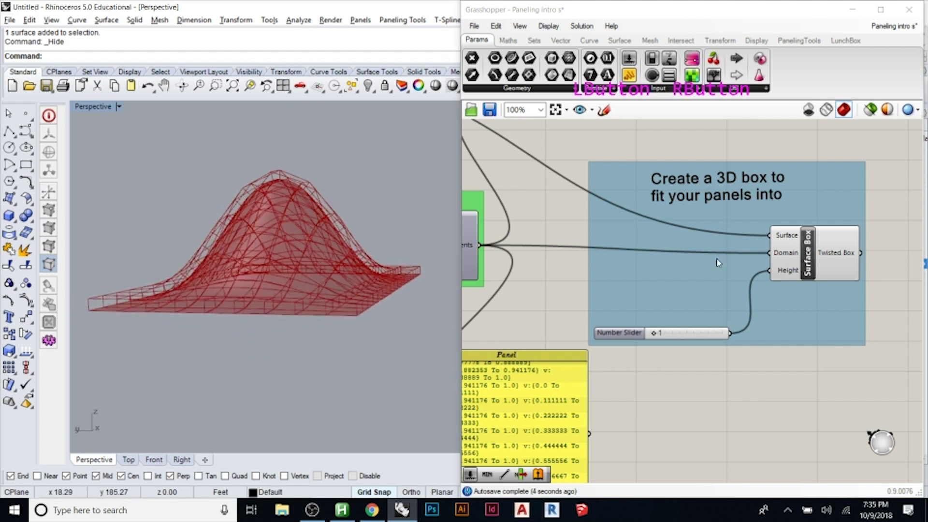
Step: Show the hidden original surface in Rhino and turn on its control points with the PointsOn command
click(806, 260)
right_drag(261, 309, 222, 317)
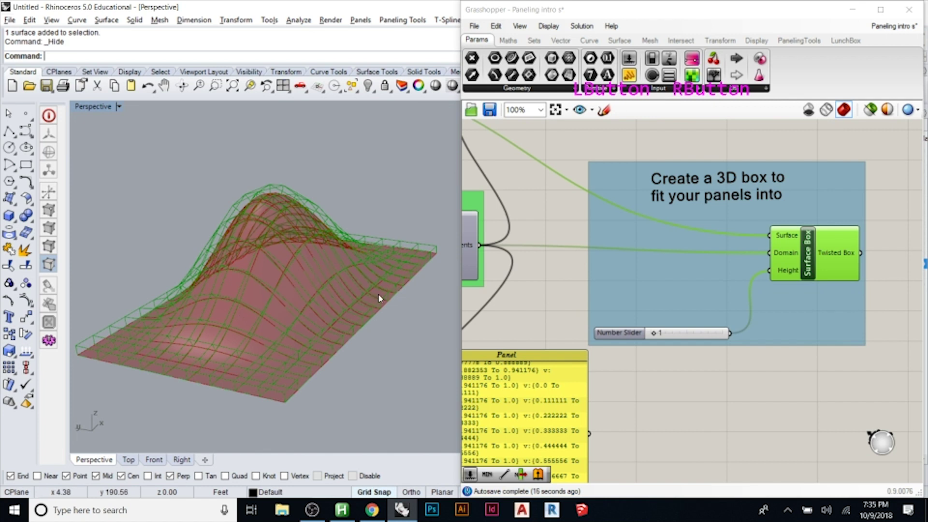
right_click(368, 87)
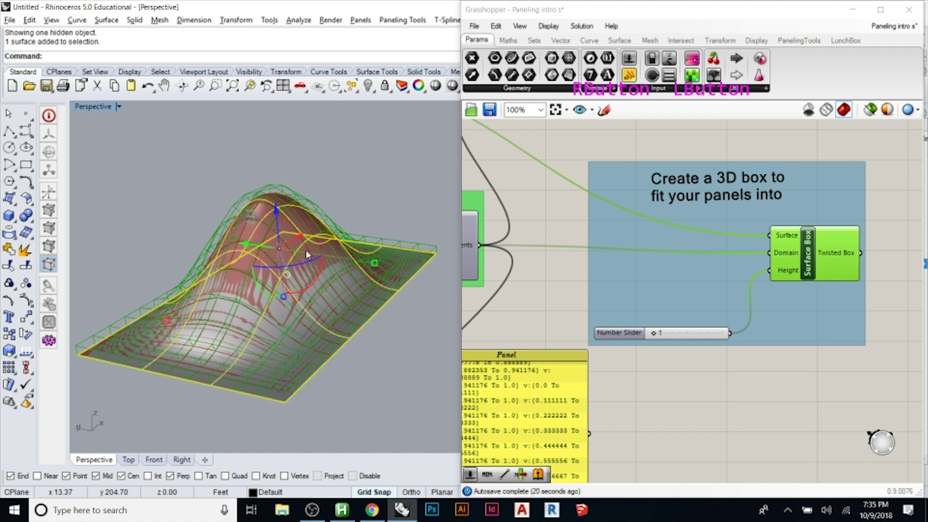
text(pointson)
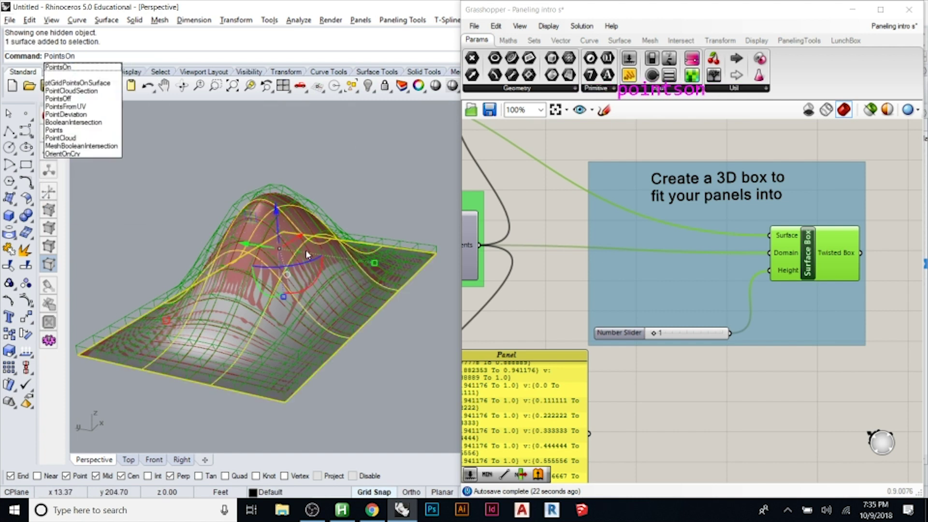
key(Return)
Step: Lower one of the raised control points above the surface's peak with the gumball
click(306, 117)
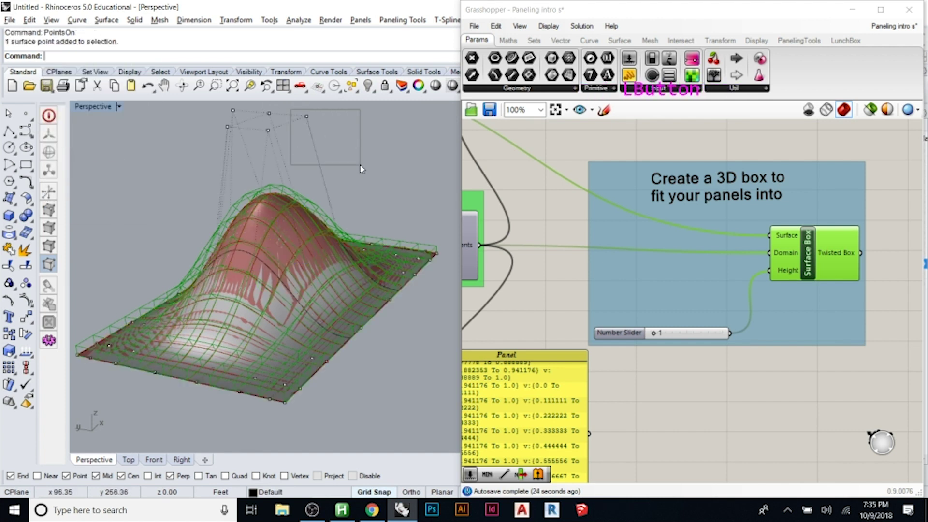
drag(316, 122, 323, 229)
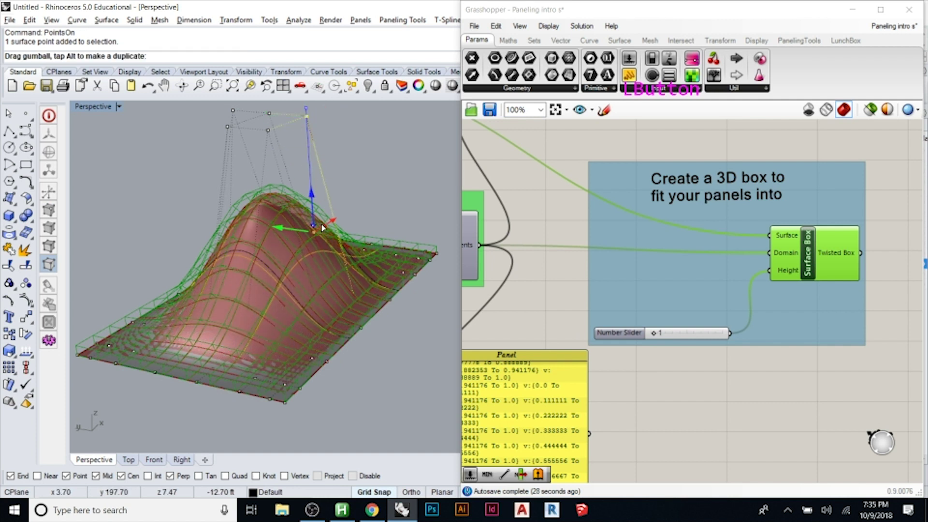
drag(323, 228, 323, 242)
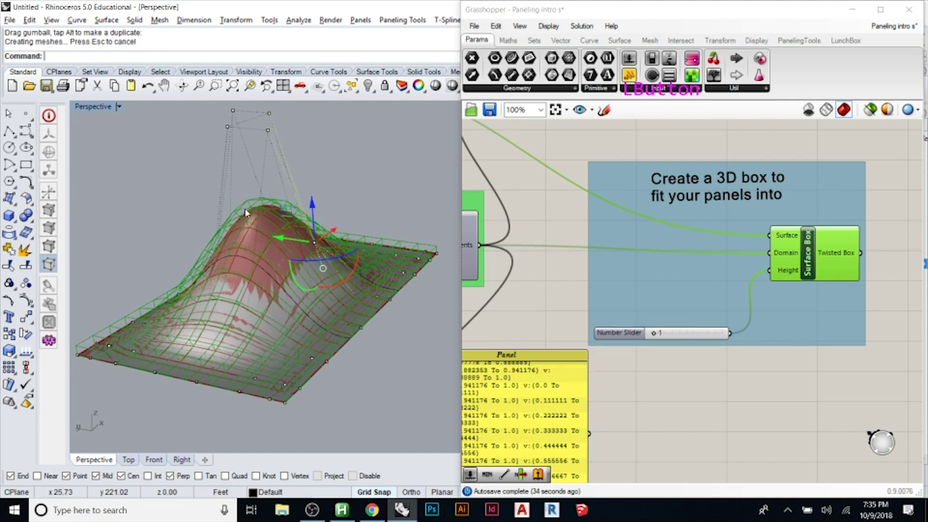
Step: Raise the control points at the surface's near corner with the gumball and adjust their height to form a second peak
mouse_move(351, 360)
mouse_down()
mouse_move(266, 429)
mouse_move(239, 429)
mouse_up()
drag(301, 325, 305, 213)
right_drag(305, 212, 177, 277)
drag(166, 140, 170, 194)
mouse_move(203, 213)
right_down()
mouse_move(287, 220)
mouse_move(309, 251)
mouse_move(261, 200)
mouse_move(207, 214)
right_up()
scroll(262, 227, down, 4)
scroll(377, 234, up, 4)
right_drag(377, 233, 245, 232)
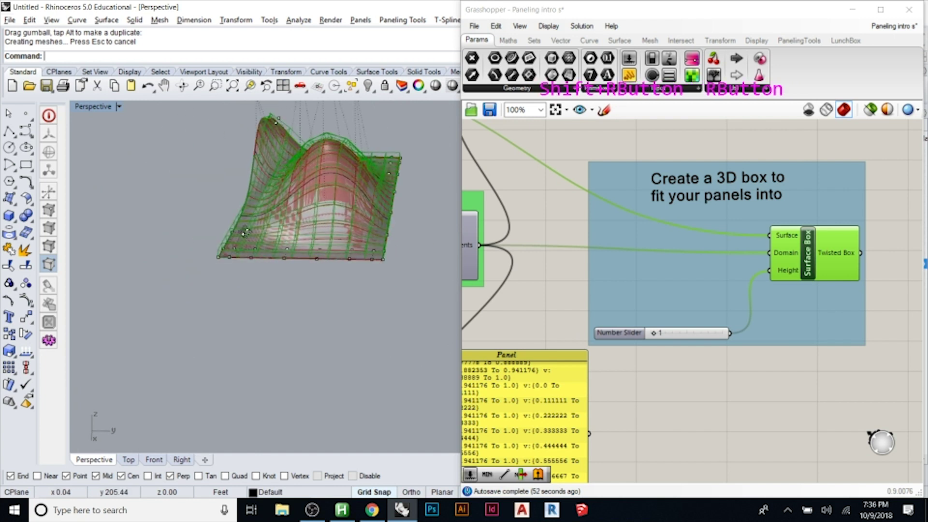
Step: Hide the edited surface in Rhino, leaving only the Grasshopper preview
click(386, 296)
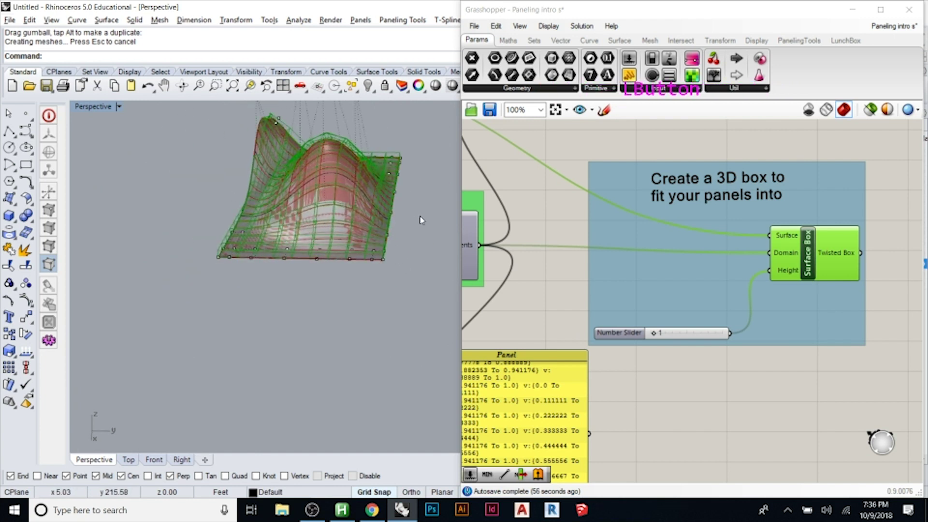
click(368, 86)
click(345, 191)
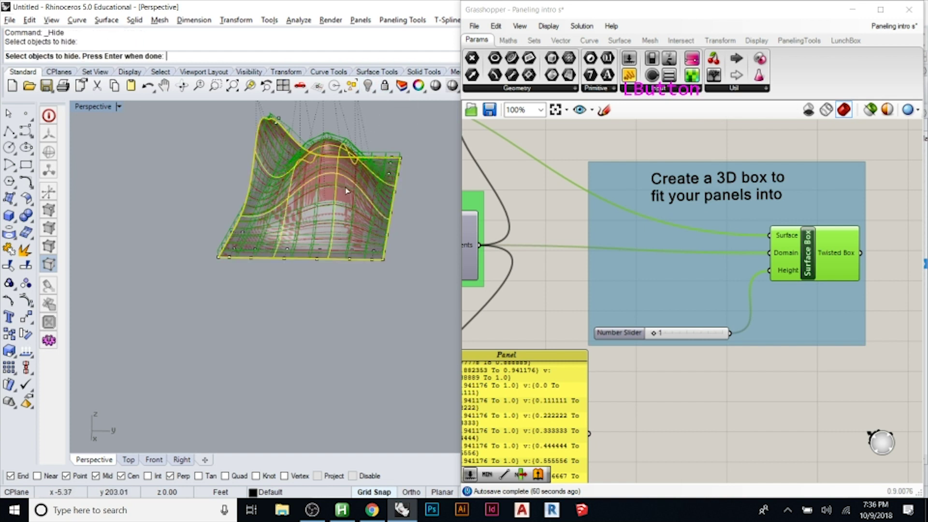
click(368, 86)
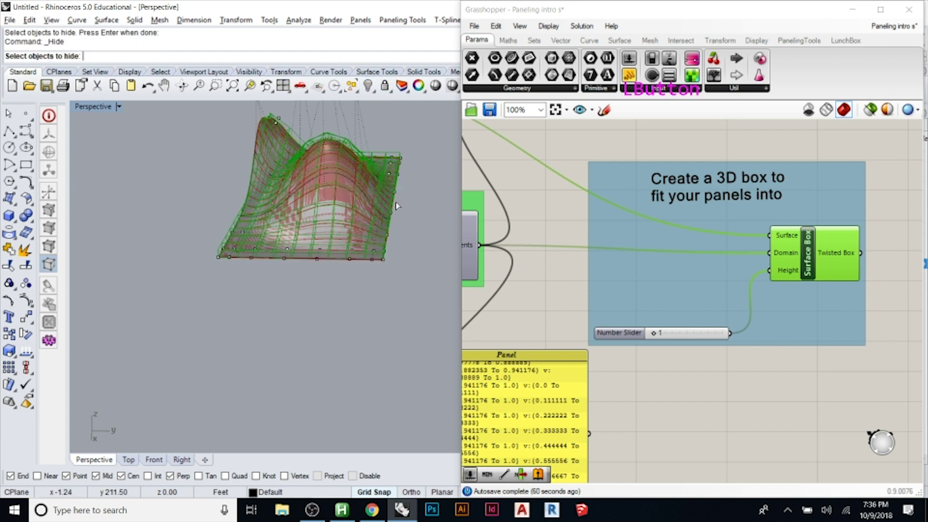
click(342, 210)
click(368, 86)
right_drag(428, 195, 291, 201)
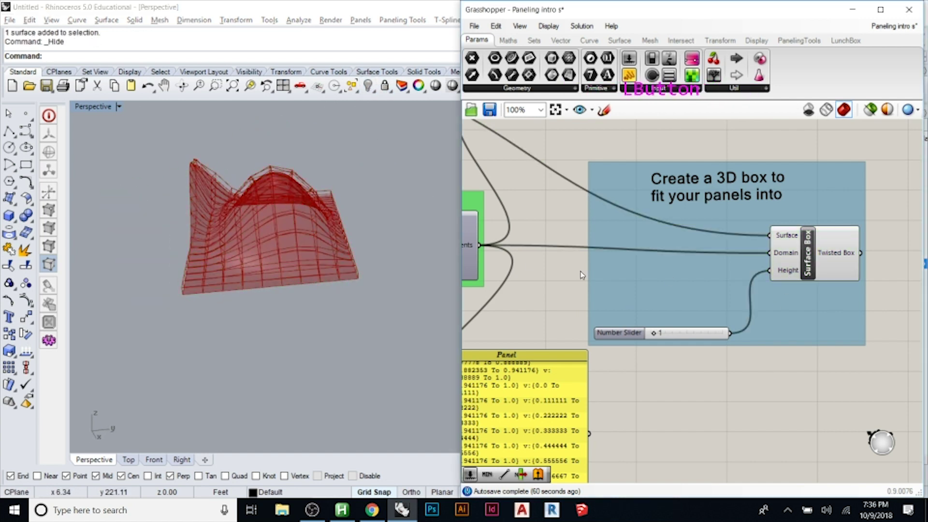
Step: Examine the Box Morph component and its inputs in the Fill each box with your panel group
scroll(535, 254, down, 4)
scroll(780, 206, up, 4)
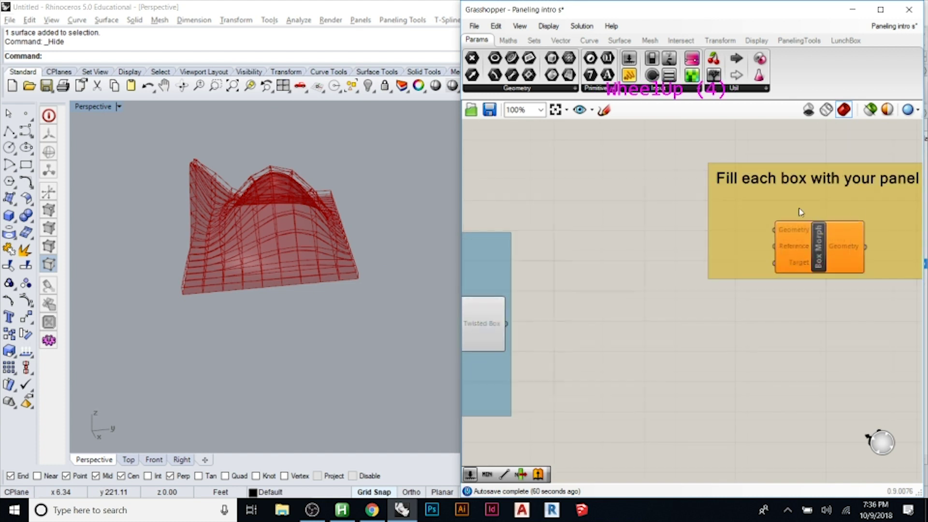
click(811, 247)
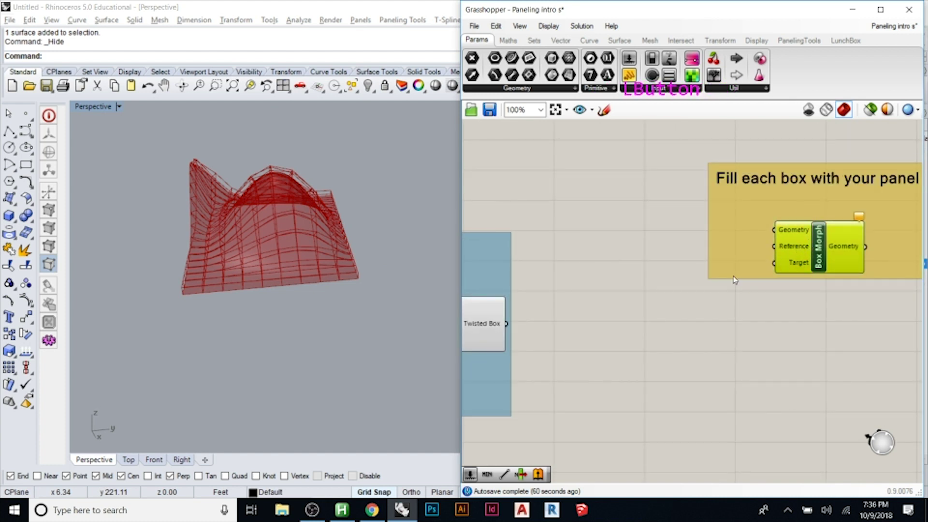
click(715, 319)
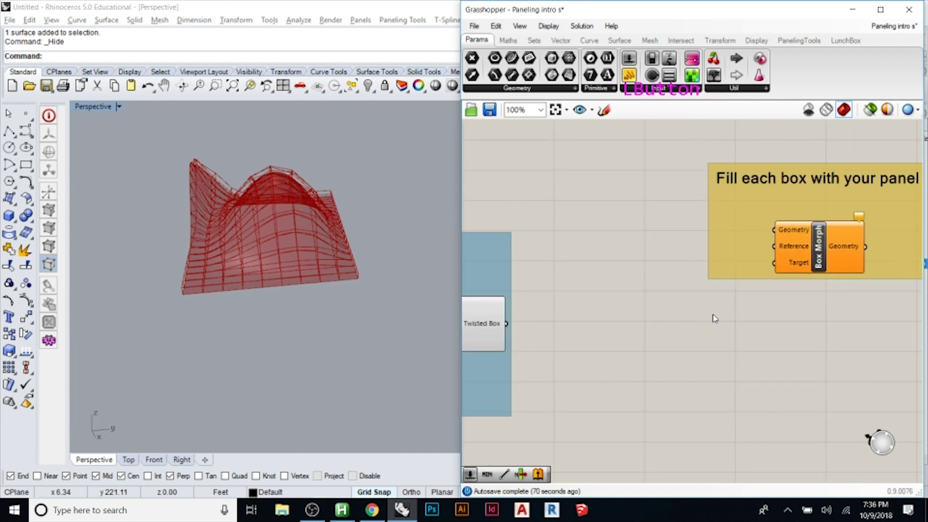
Step: Move the ring-shaped panel extrusion along one gumball axis until it sits beside the previewed surface, and select it
drag(508, 325, 534, 322)
click(345, 255)
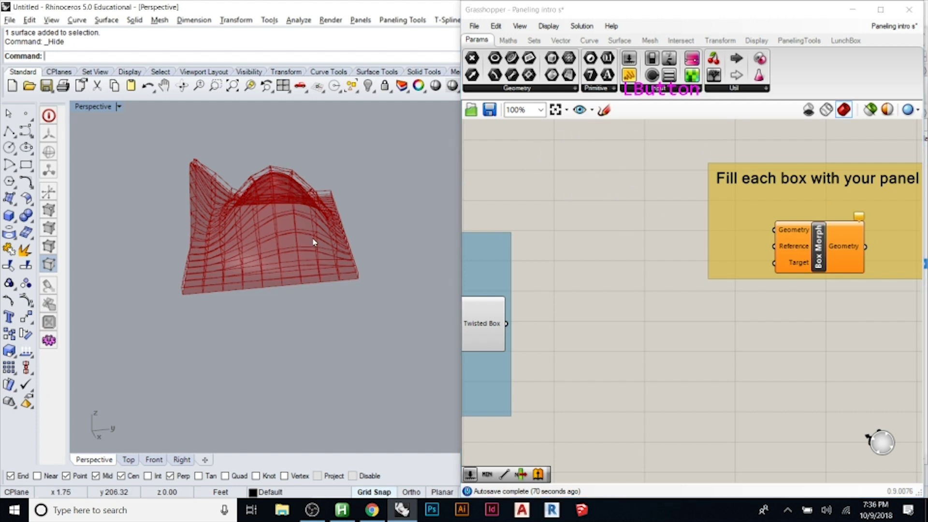
scroll(332, 218, down, 8)
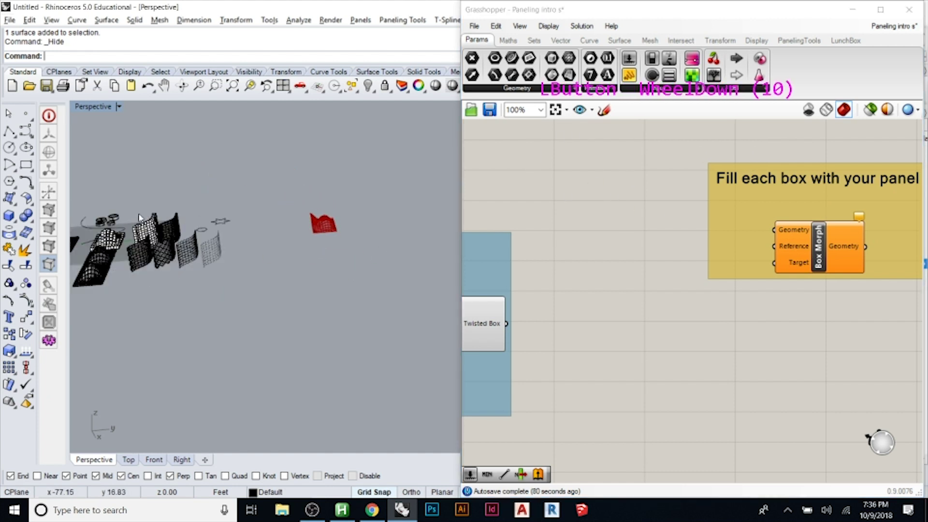
click(115, 224)
drag(139, 194, 324, 194)
scroll(307, 231, up, 9)
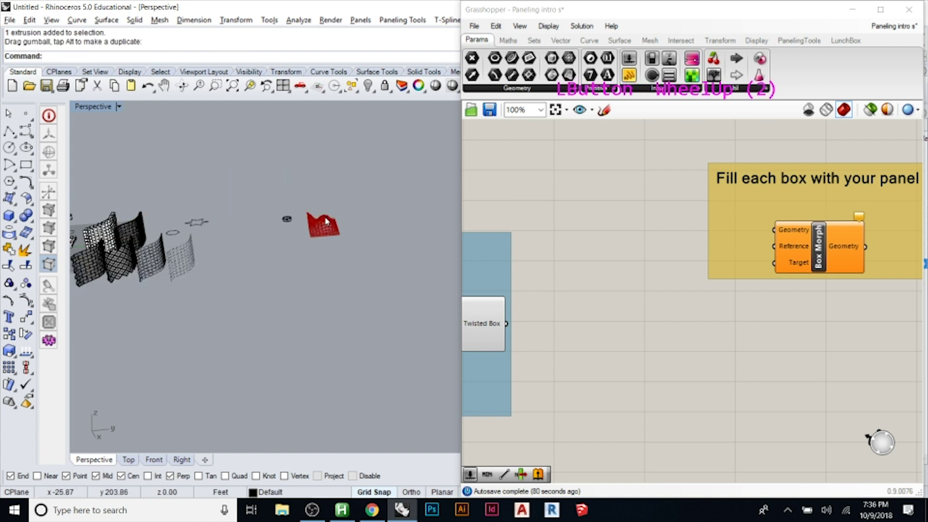
right_drag(310, 241, 290, 227)
drag(83, 214, 165, 285)
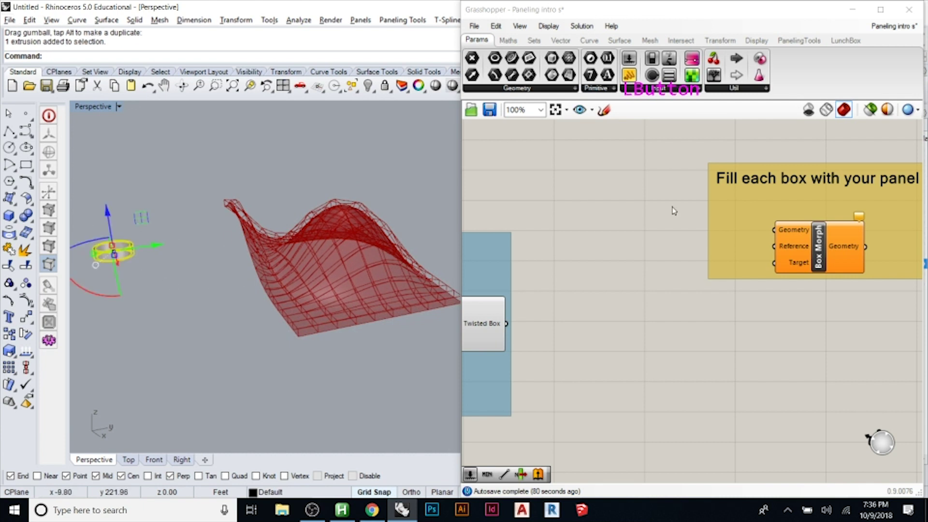
Step: Reference the ring extrusion in Rhino as the single geometry of the Your Panel Geometry parameter
scroll(737, 284, down, 6)
scroll(687, 218, up, 9)
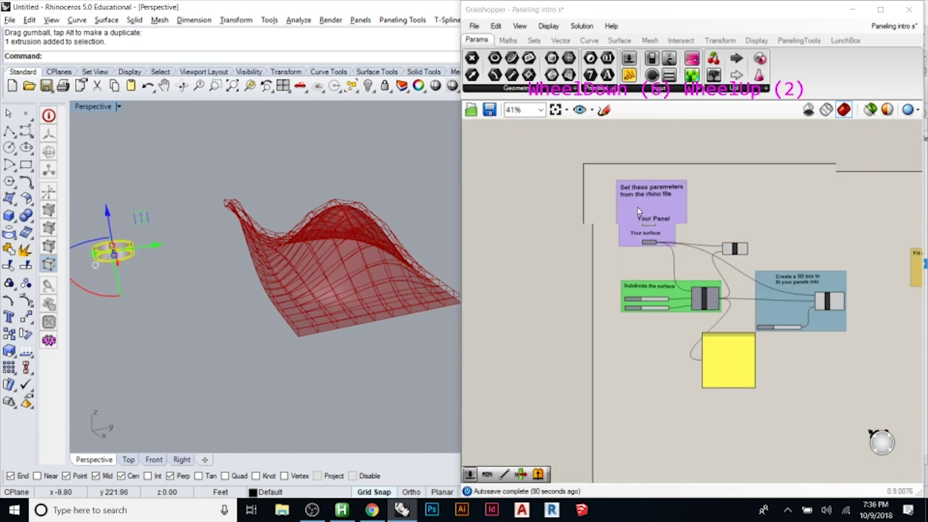
click(384, 224)
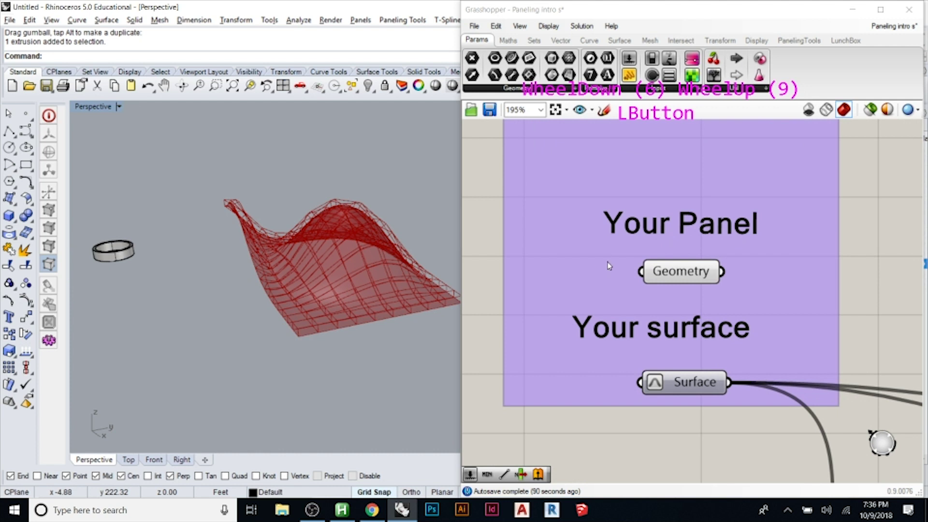
right_click(687, 275)
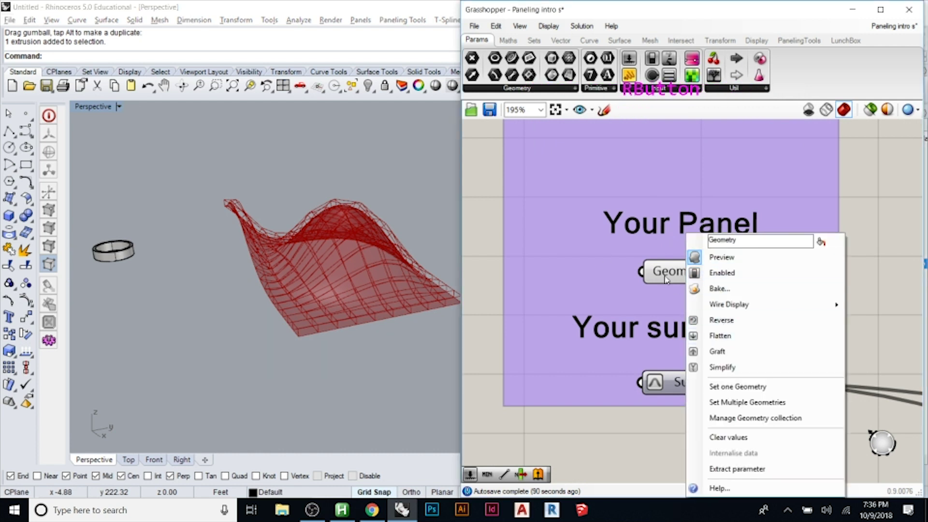
click(666, 276)
click(668, 76)
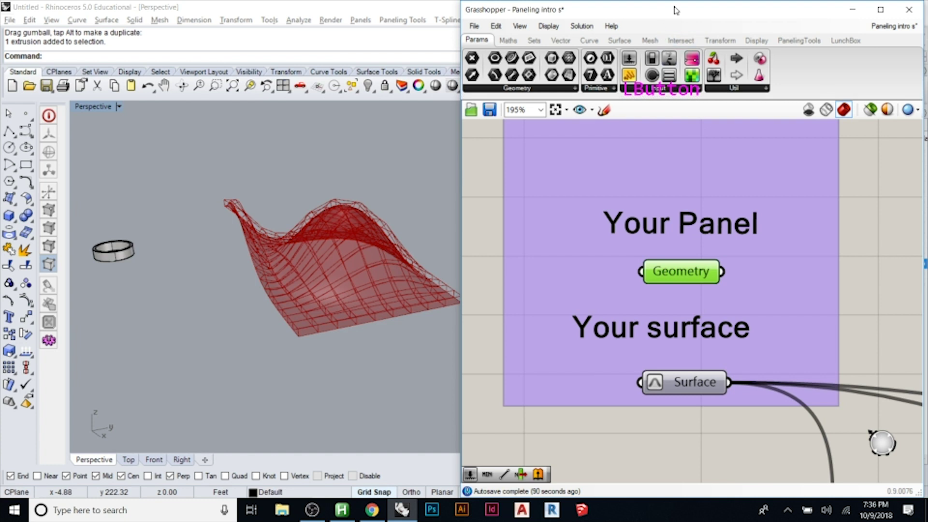
drag(676, 1, 678, 69)
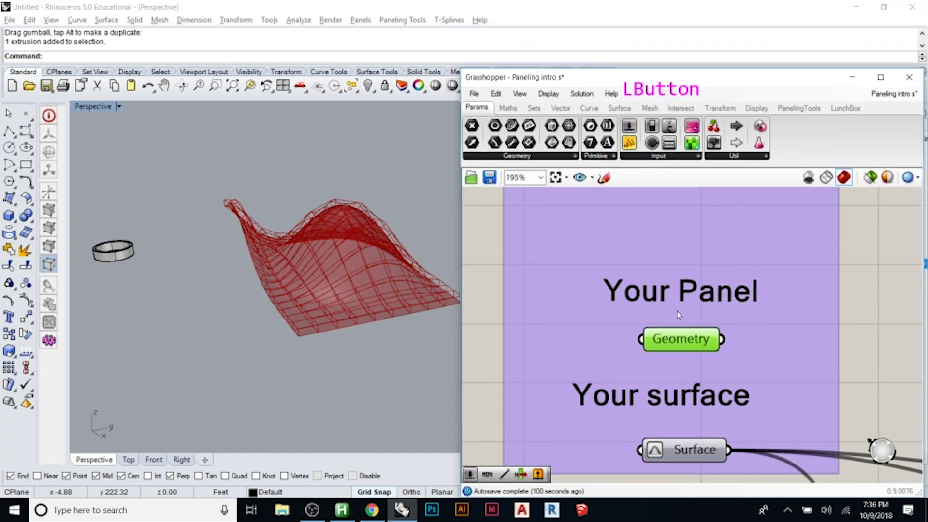
right_click(679, 342)
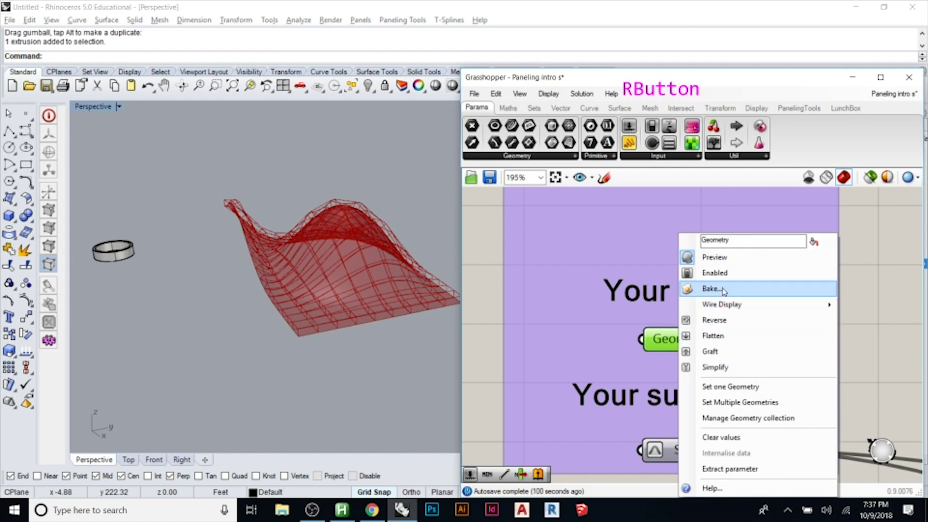
click(729, 387)
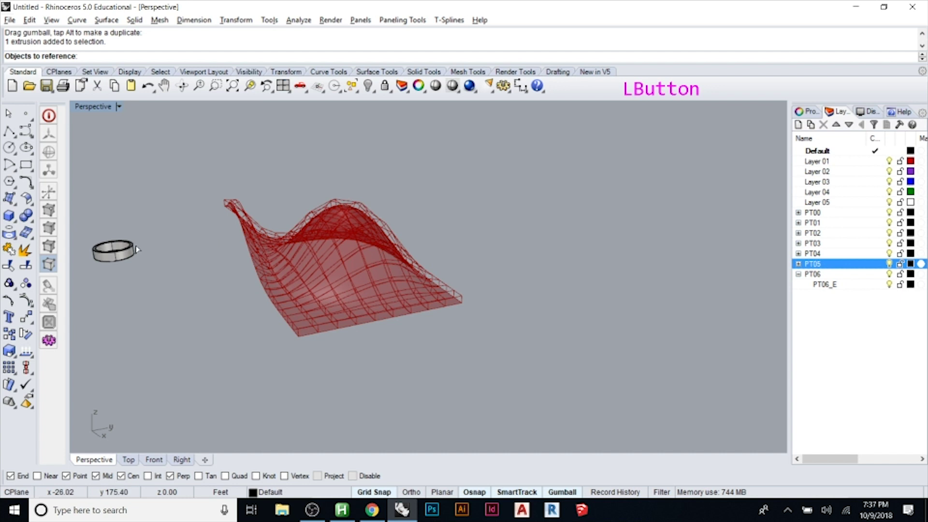
click(118, 255)
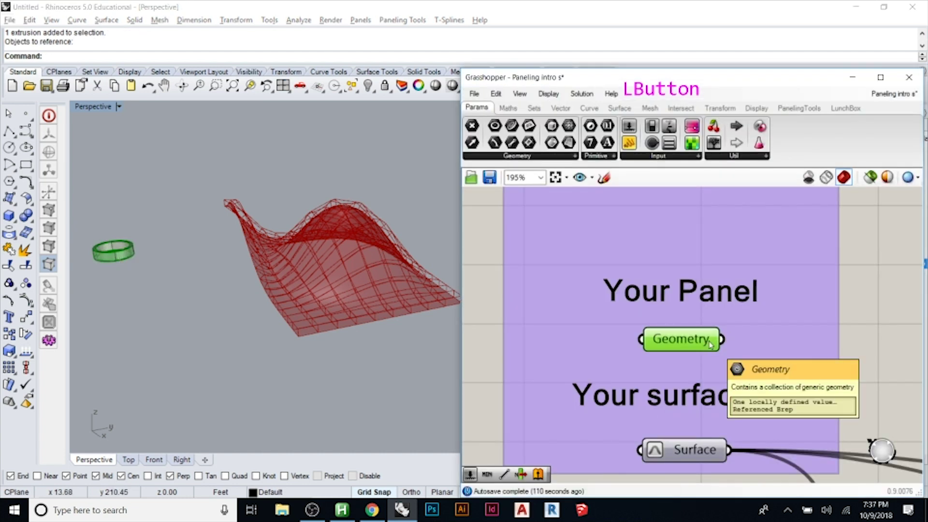
click(494, 287)
Step: Delete the ungrouped component with Surface and Domain inputs near the Create a 3D box group
scroll(496, 249, down, 5)
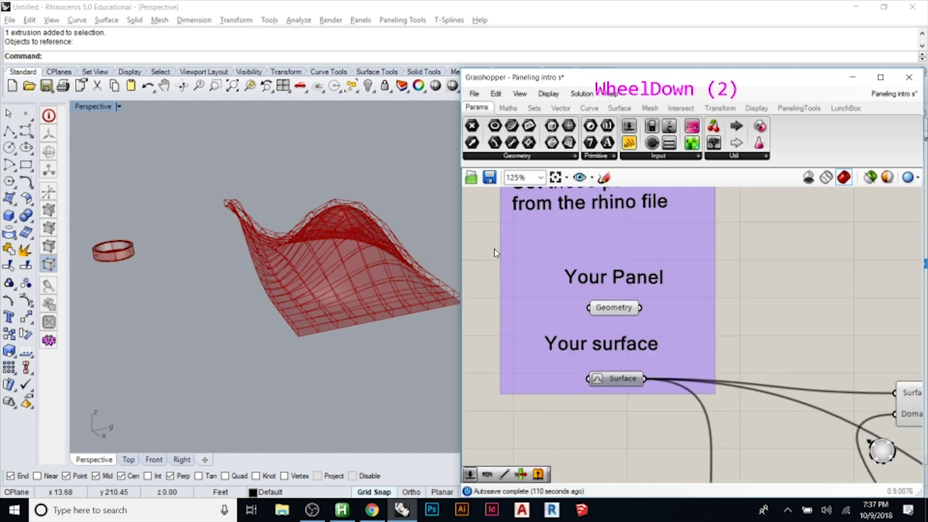
scroll(488, 250, down, 2)
scroll(740, 315, up, 2)
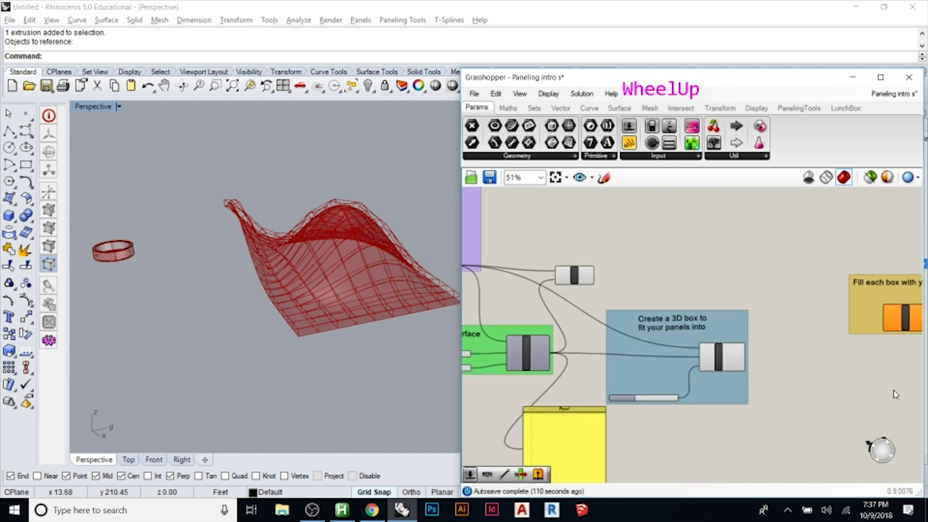
click(495, 246)
key(Delete)
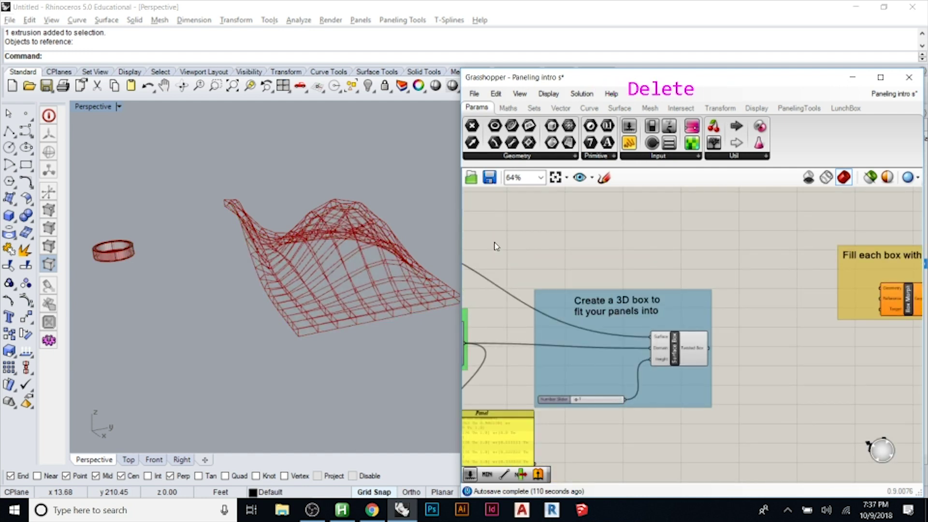
Step: Connect the Your Panel Geometry parameter to the Geometry input of Box Morph, and check what its Reference input expects
scroll(792, 279, down, 2)
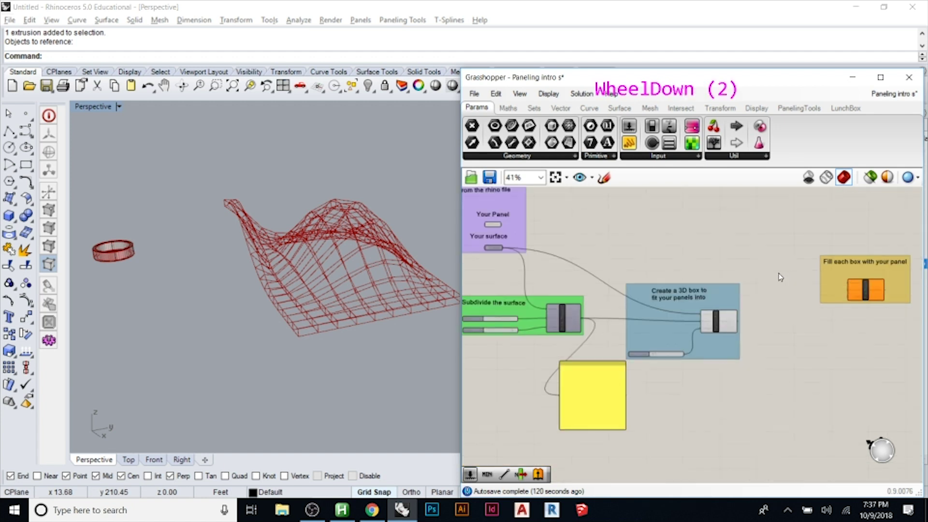
drag(501, 227, 866, 294)
scroll(866, 294, up, 7)
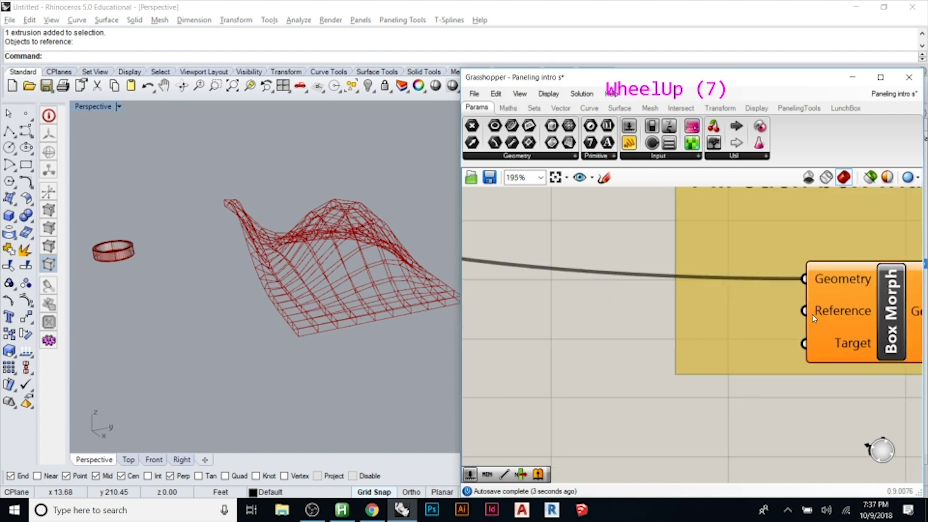
mouse_move(849, 315)
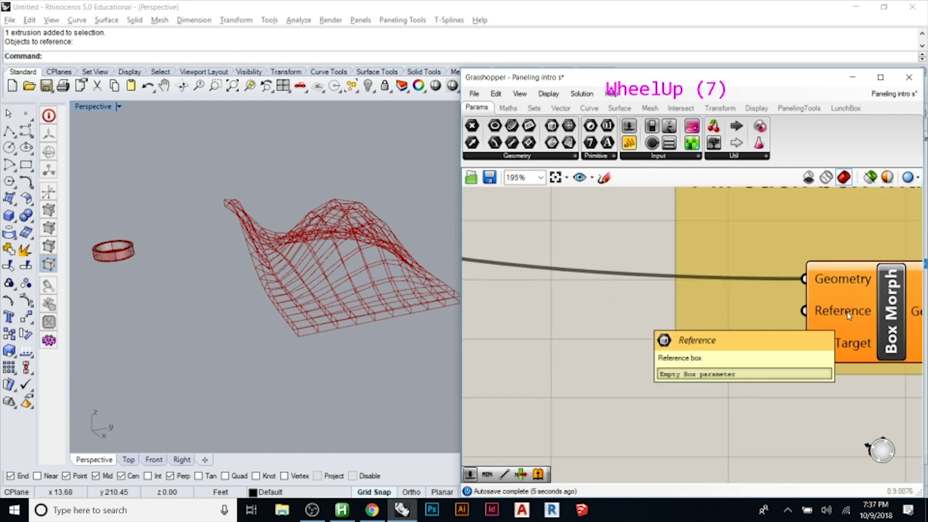
Step: Connect the Twisted Box output of Surface Box to the Target input of Box Morph
scroll(849, 315, down, 4)
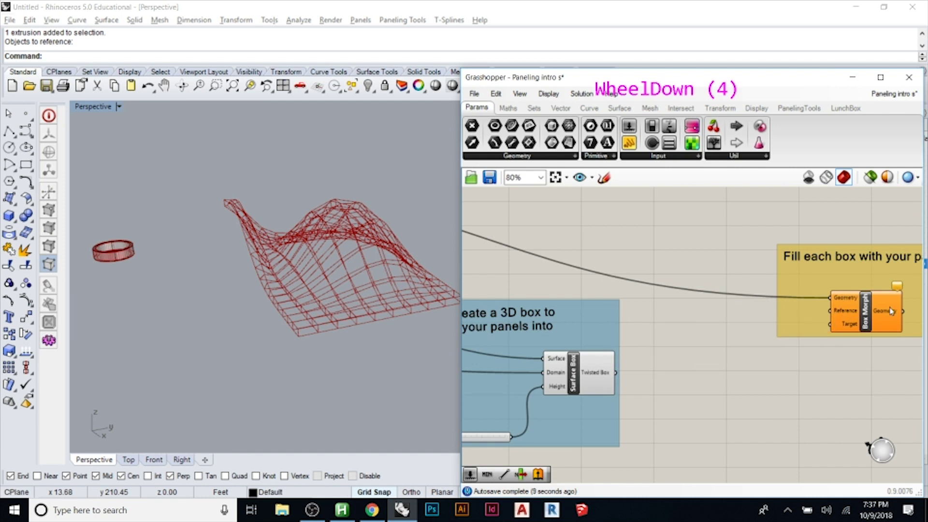
scroll(887, 310, down, 2)
scroll(708, 360, up, 3)
click(661, 358)
drag(663, 363, 868, 293)
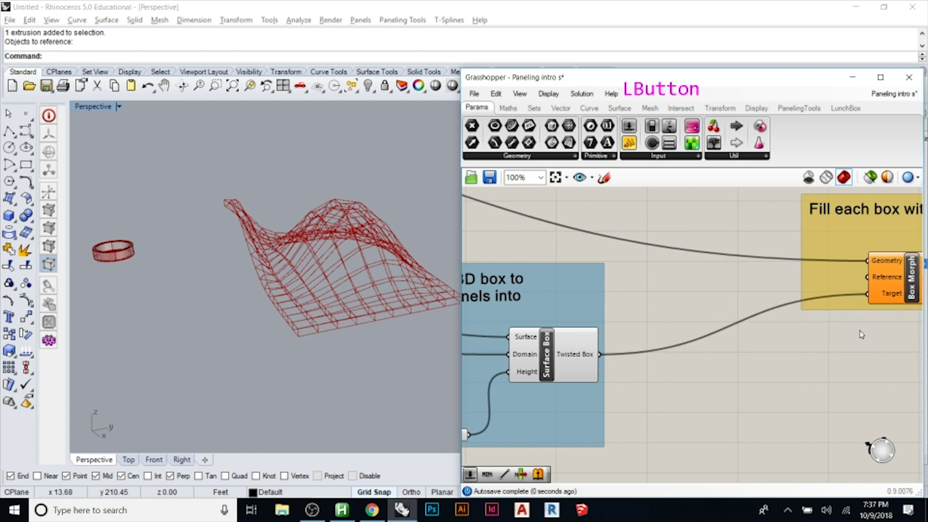
Step: Connect the Your surface parameter to the Reference input of Box Morph, and inspect the morphed panels in the Rhino view
scroll(861, 333, down, 5)
scroll(598, 259, up, 2)
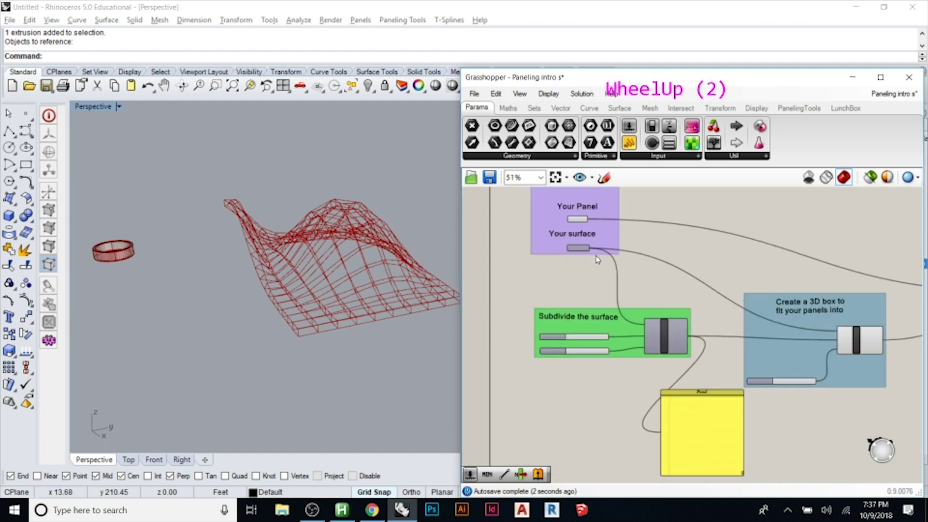
scroll(598, 259, up, 3)
drag(570, 241, 830, 344)
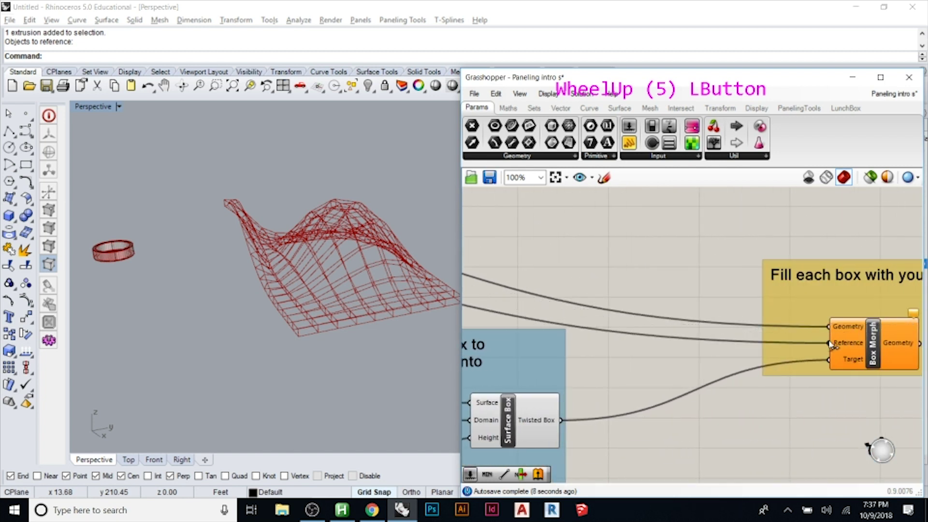
click(859, 343)
key(space)
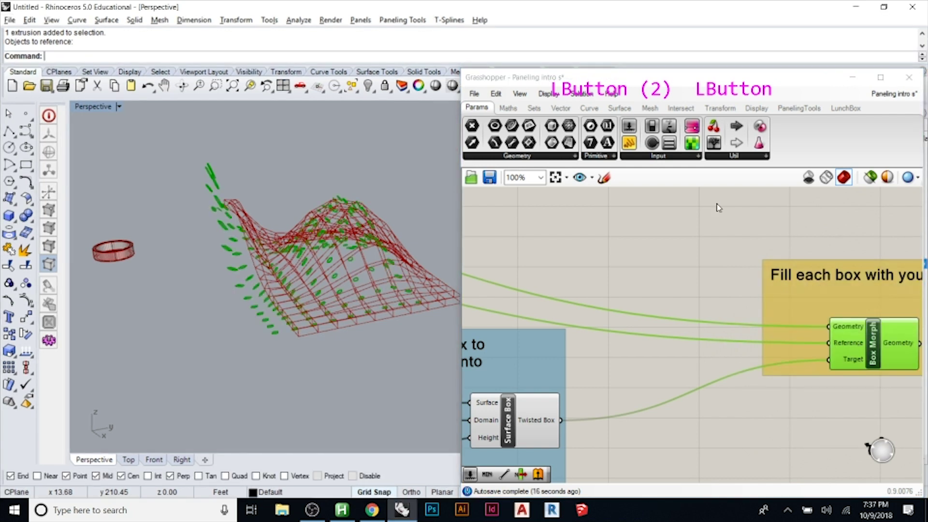
right_drag(416, 242, 438, 228)
click(698, 261)
Step: Try a height of 2 on the Surface Box Height slider and lower it to 0, interrupting the pending calculation
scroll(716, 240, down, 3)
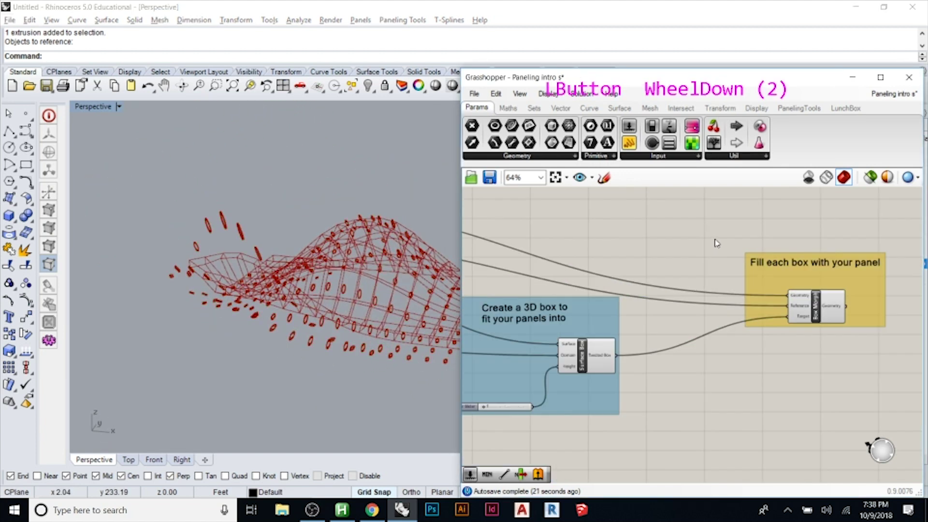
scroll(513, 372, up, 3)
scroll(571, 374, up, 1)
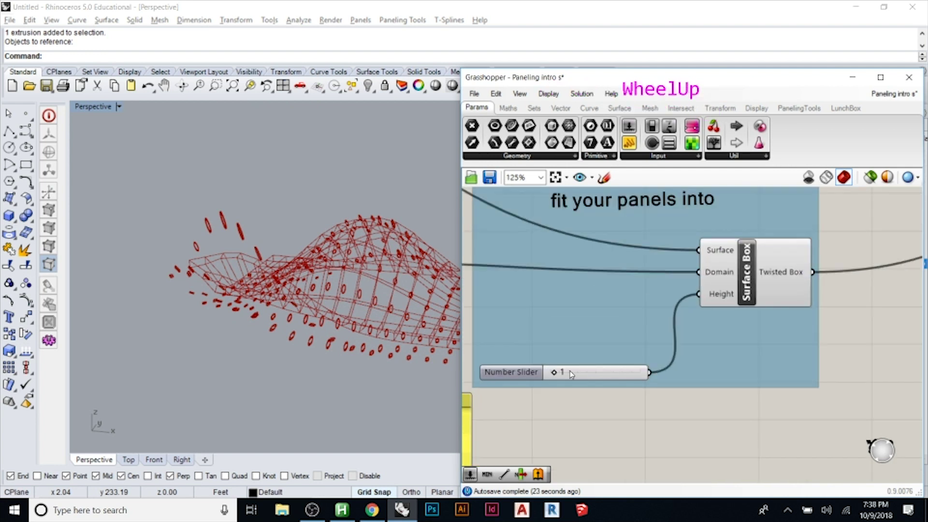
drag(556, 373, 564, 374)
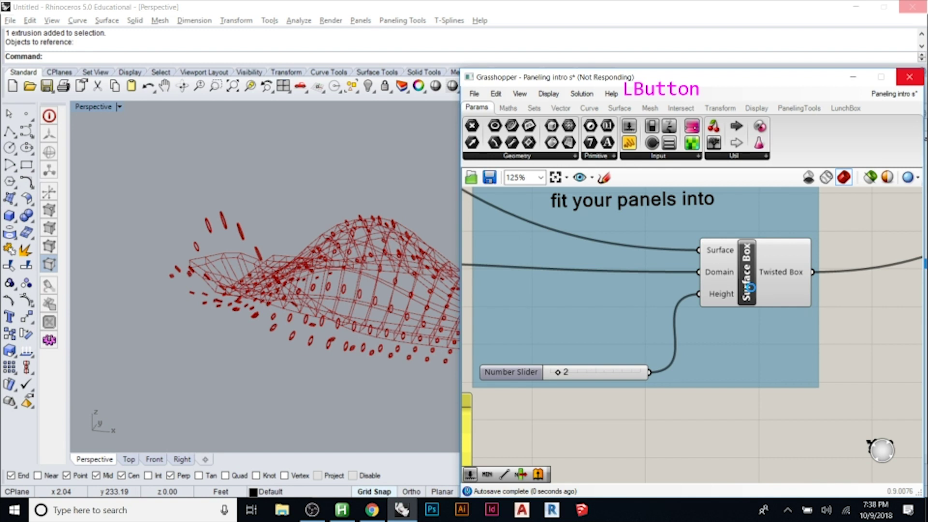
click(753, 292)
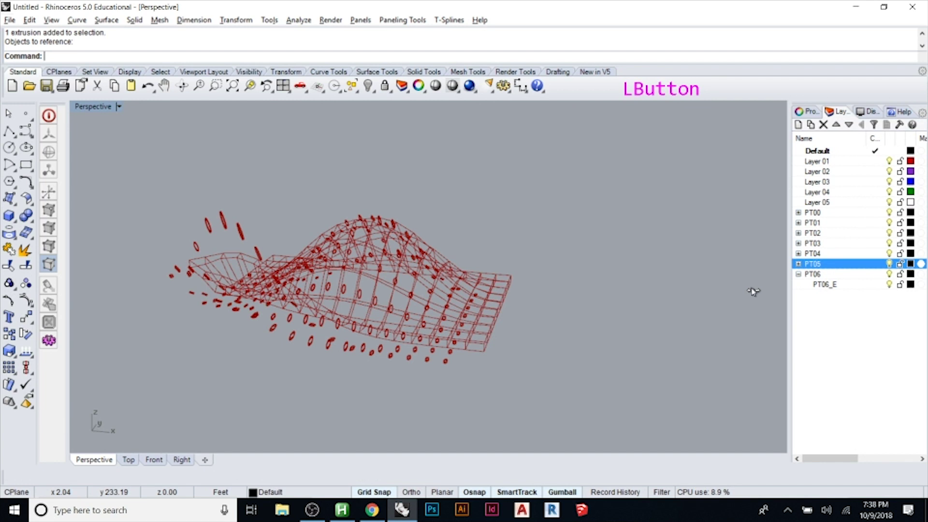
key(Escape)
key(Escape)
key(Escape)
key(Escape)
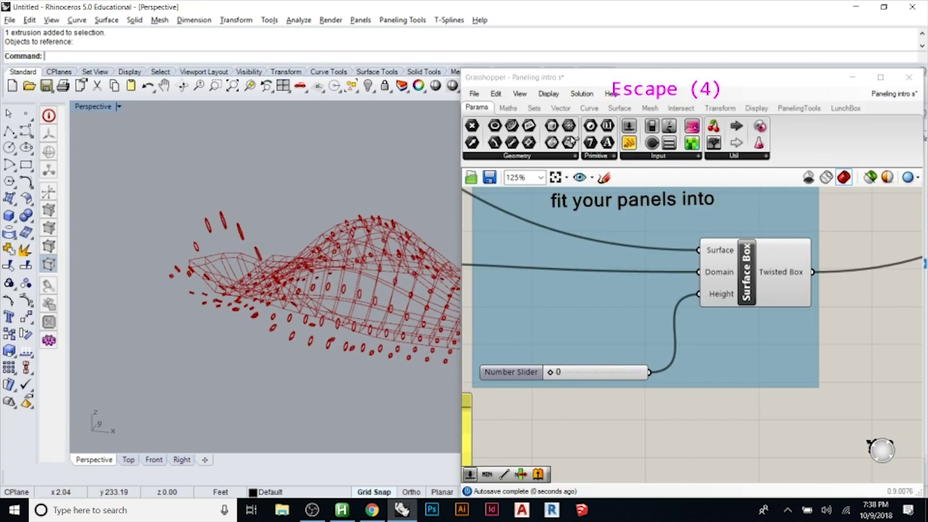
click(573, 85)
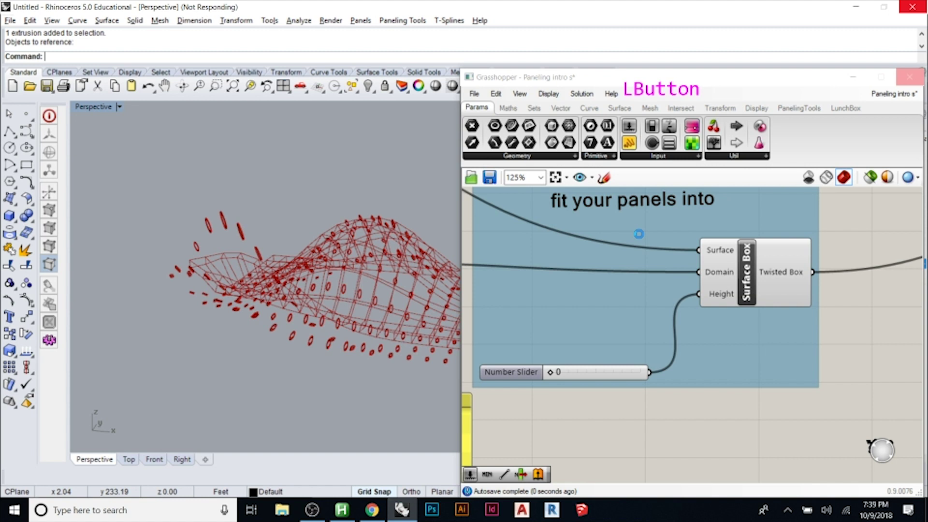
right_click(373, 511)
click(373, 481)
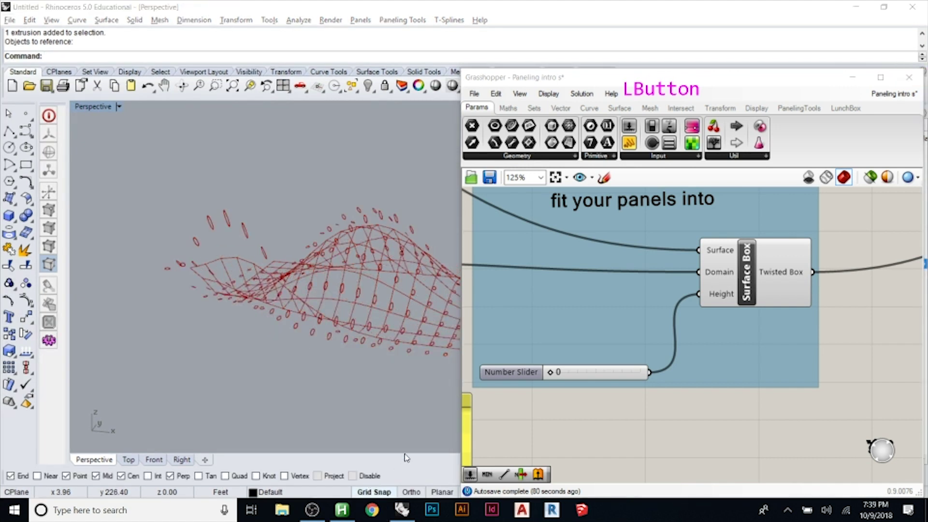
Step: Turn off the preview of the Surface Box component so only the panels are displayed in Rhino
right_drag(424, 396, 155, 341)
scroll(154, 338, down, 2)
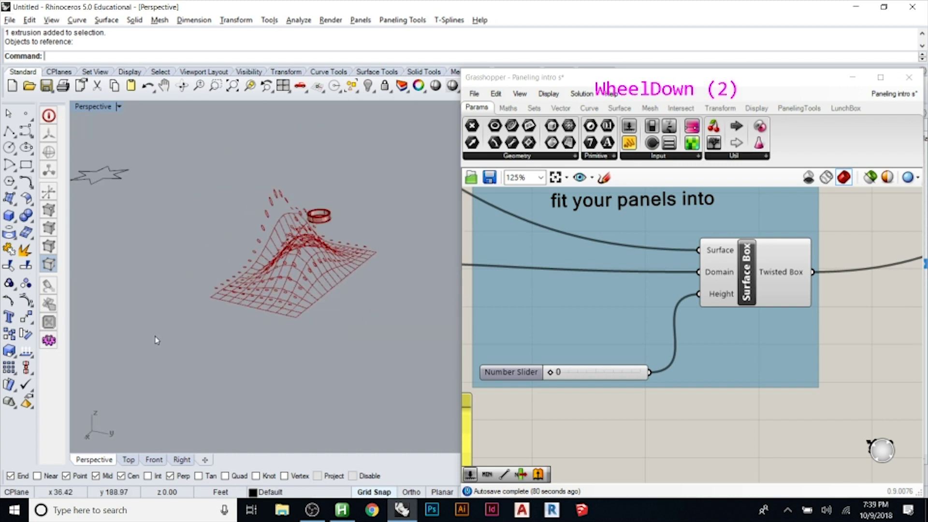
scroll(311, 262, up, 4)
right_drag(295, 285, 271, 334)
click(876, 379)
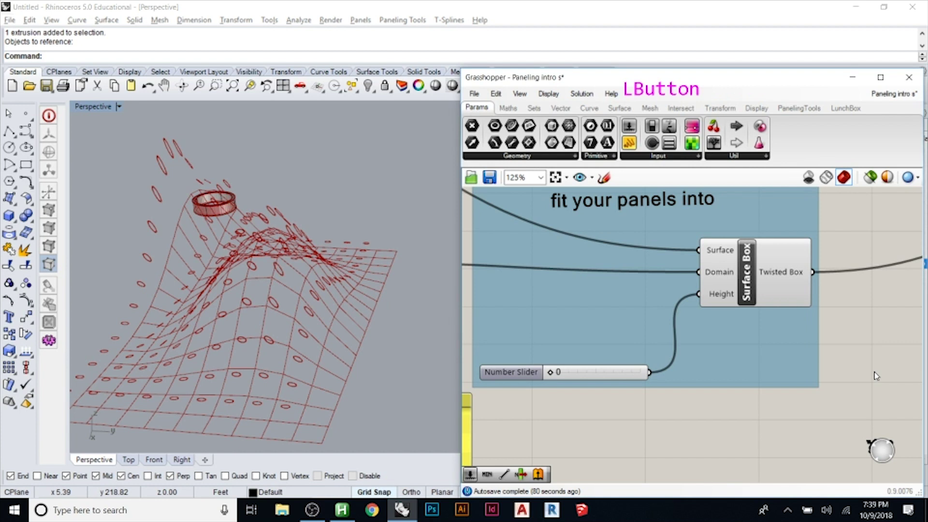
click(758, 287)
right_click(755, 286)
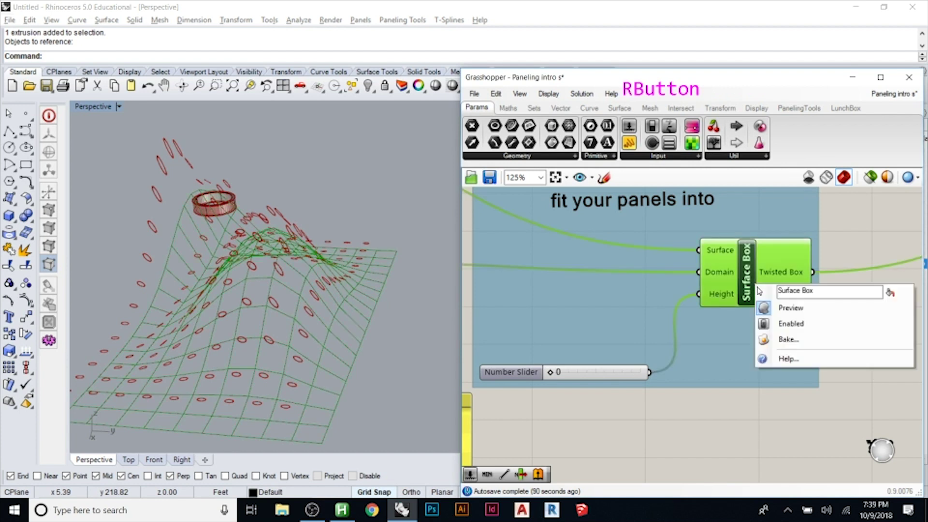
click(789, 310)
click(857, 311)
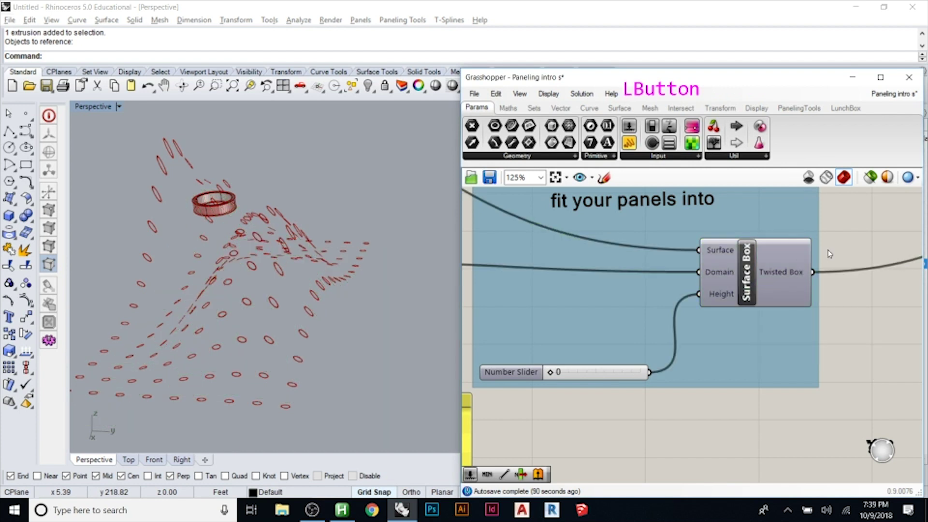
scroll(828, 251, down, 5)
scroll(672, 348, down, 2)
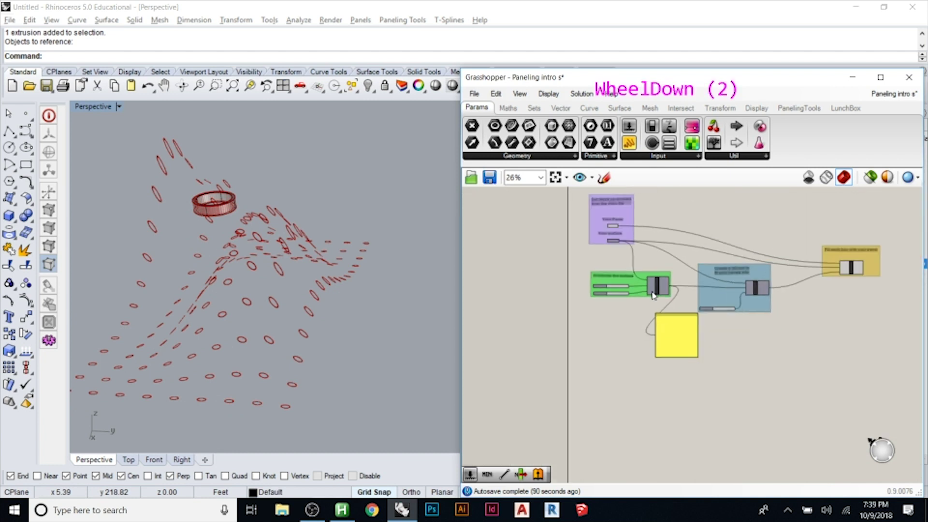
Step: Turn on the preview of the Your surface parameter so the surface is displayed in Rhino
scroll(619, 231, up, 1)
scroll(619, 231, up, 4)
click(604, 267)
right_click(608, 268)
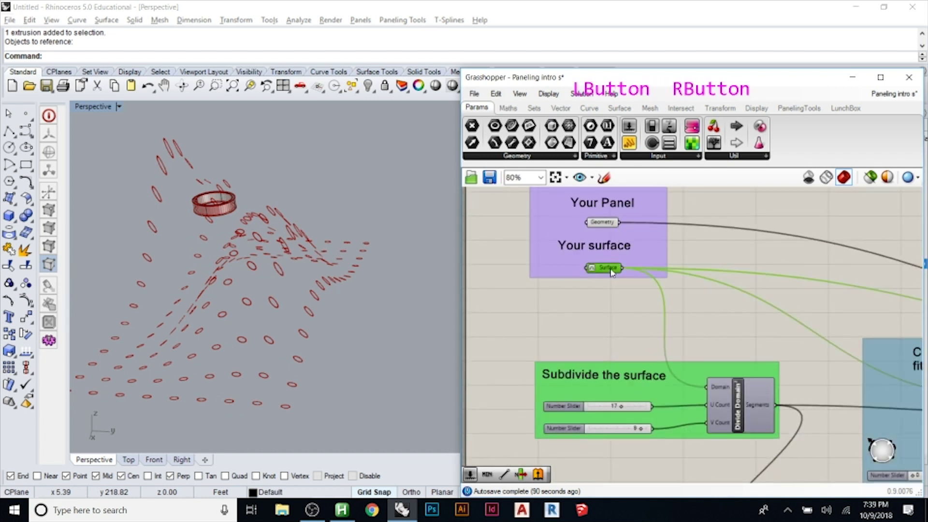
click(638, 222)
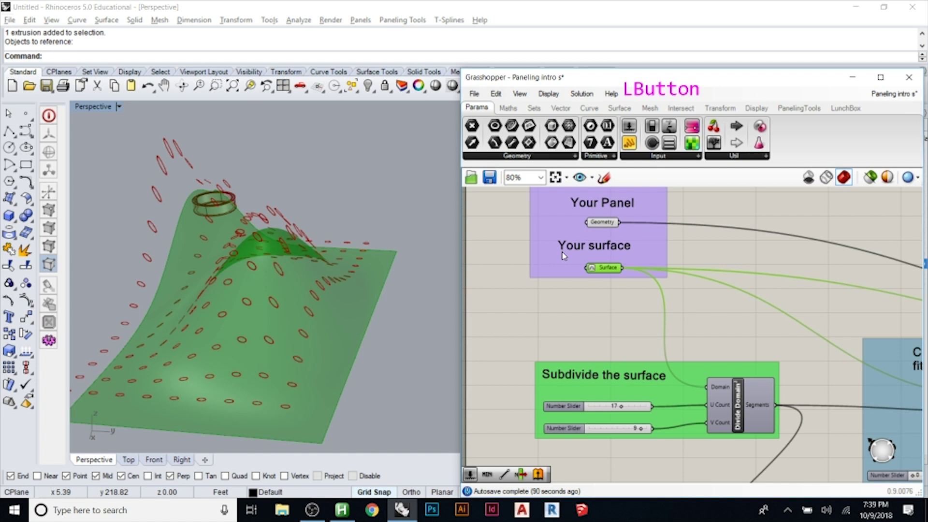
Step: Move the source ring in the Rhino view along the Y axis, away from the surface's tall peak
right_drag(274, 334, 292, 324)
scroll(297, 237, down, 4)
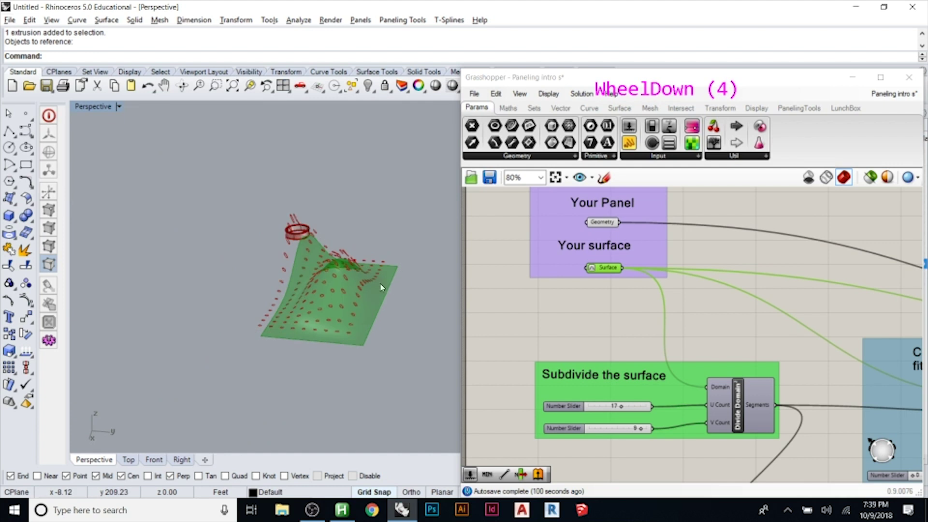
click(296, 235)
drag(316, 241, 384, 245)
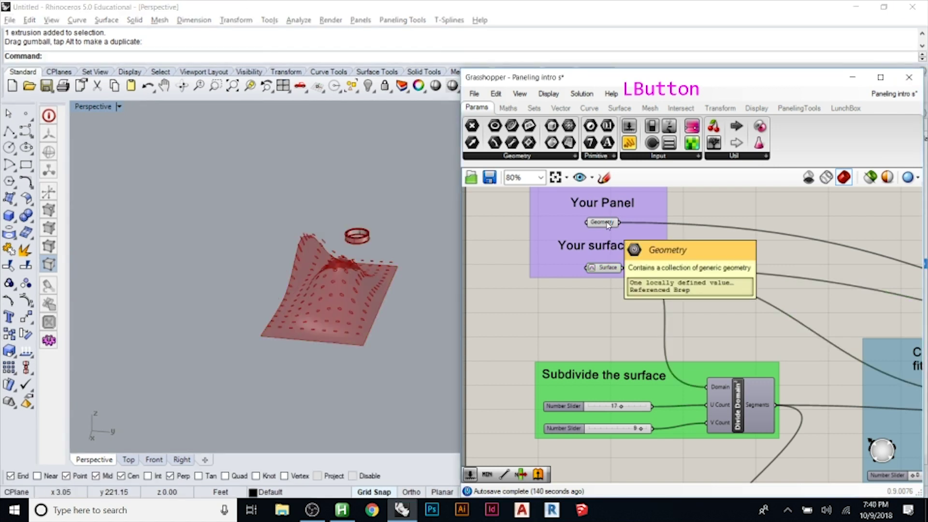
Step: Disable the Your Panel parameter and disconnect the Your surface wire from the Reference input of Box Morph
right_click(605, 222)
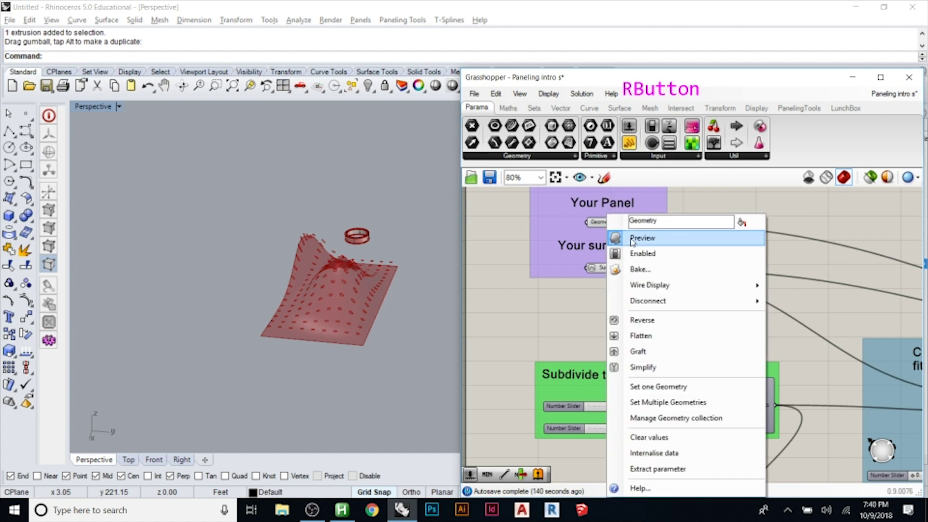
click(623, 236)
scroll(519, 244, down, 5)
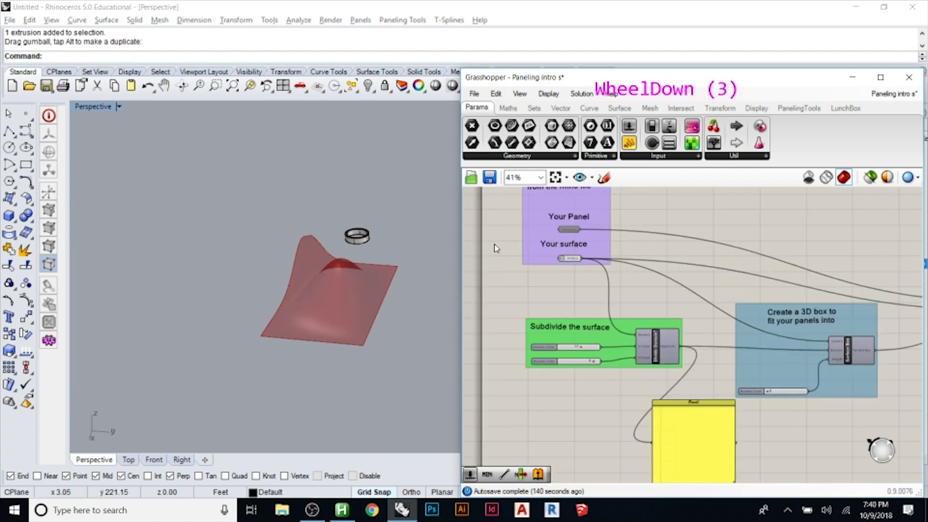
scroll(782, 271, up, 5)
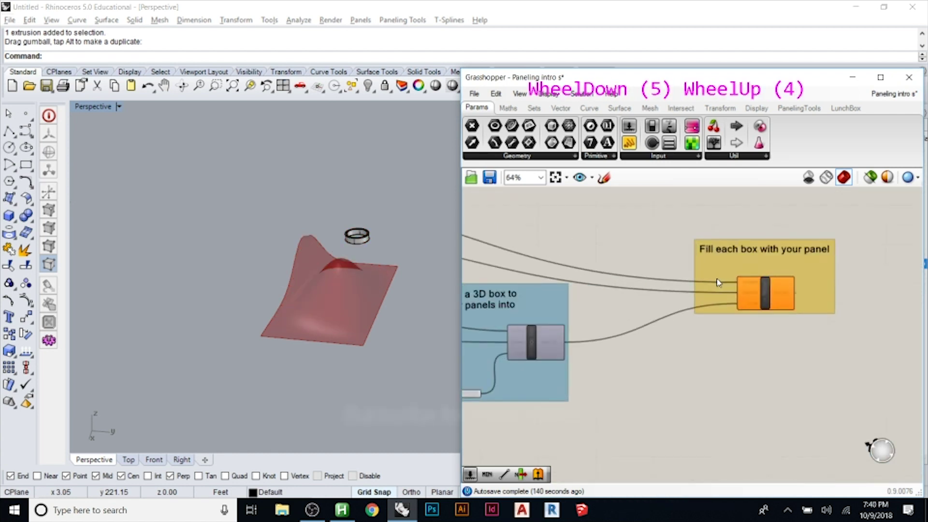
right_click(741, 299)
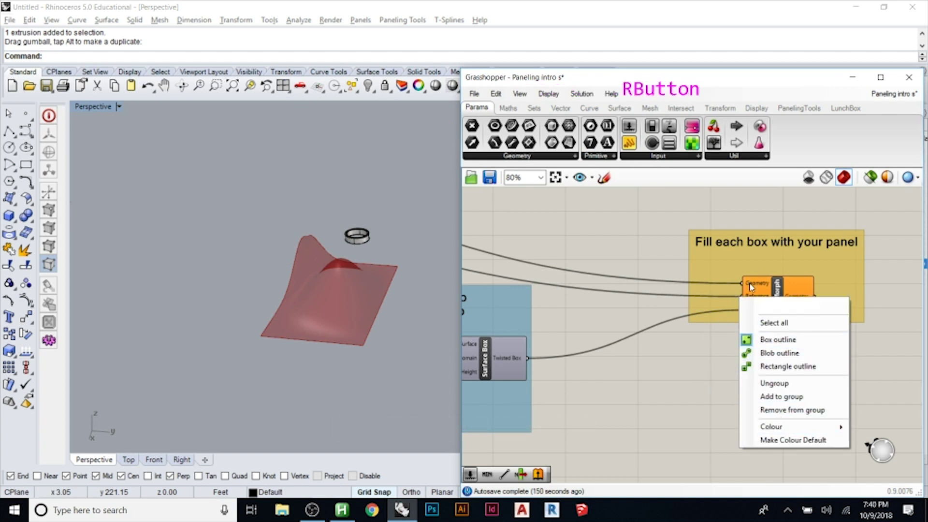
click(715, 307)
right_click(753, 300)
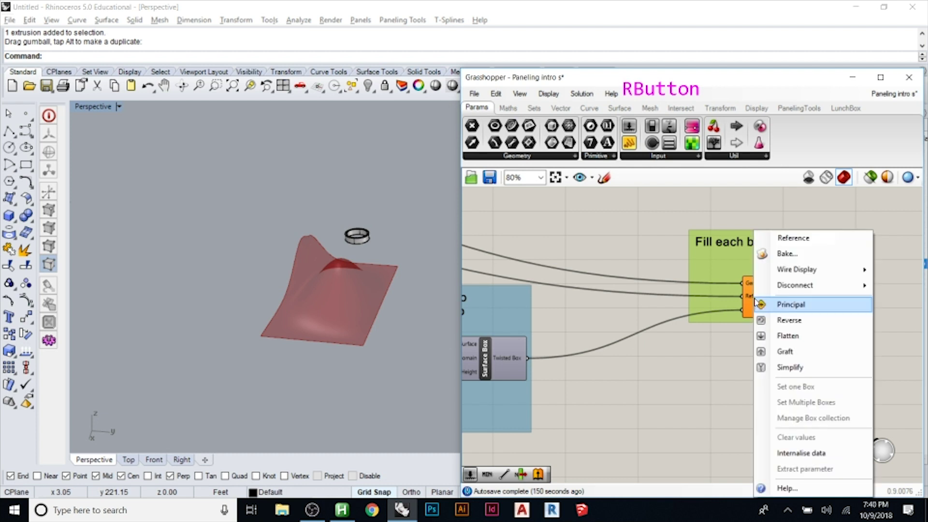
click(725, 285)
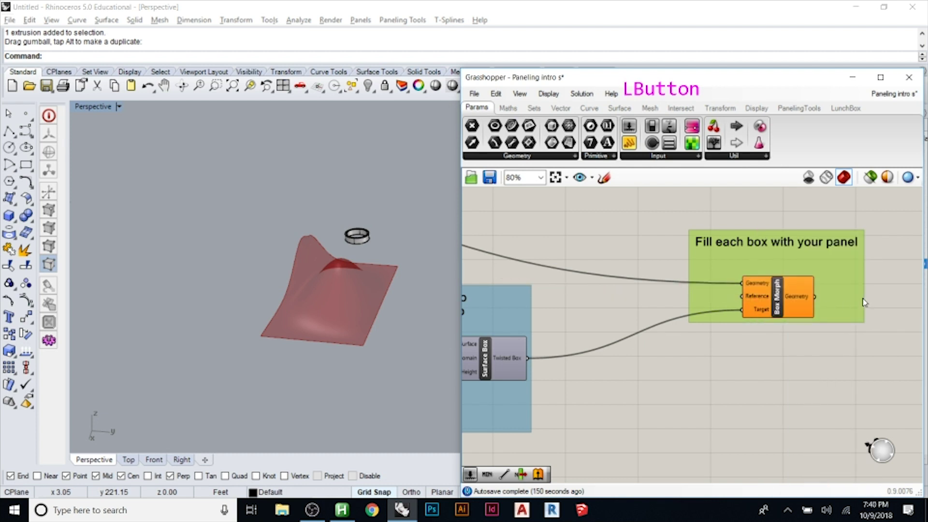
Step: Connect the Your Panel parameter to the Reference input of Box Morph
scroll(887, 280, down, 2)
scroll(887, 280, down, 3)
scroll(754, 294, up, 2)
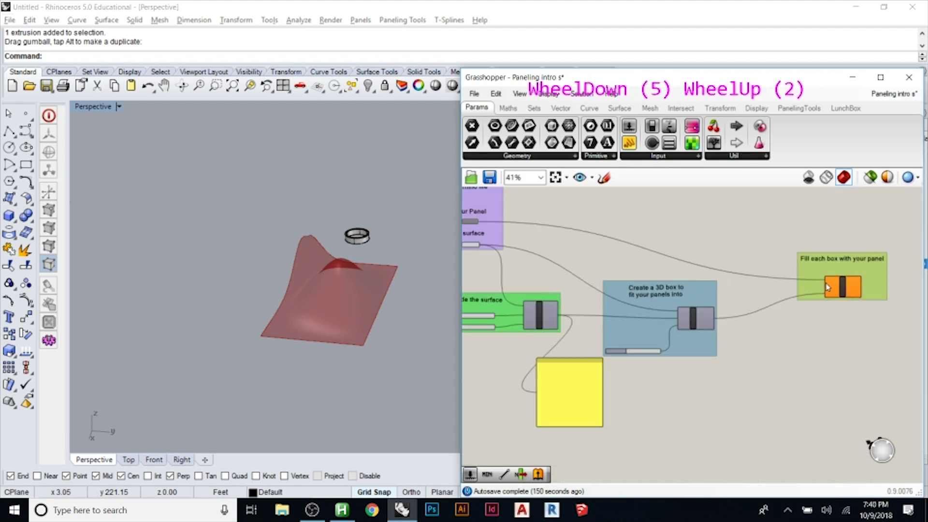
drag(827, 291, 581, 222)
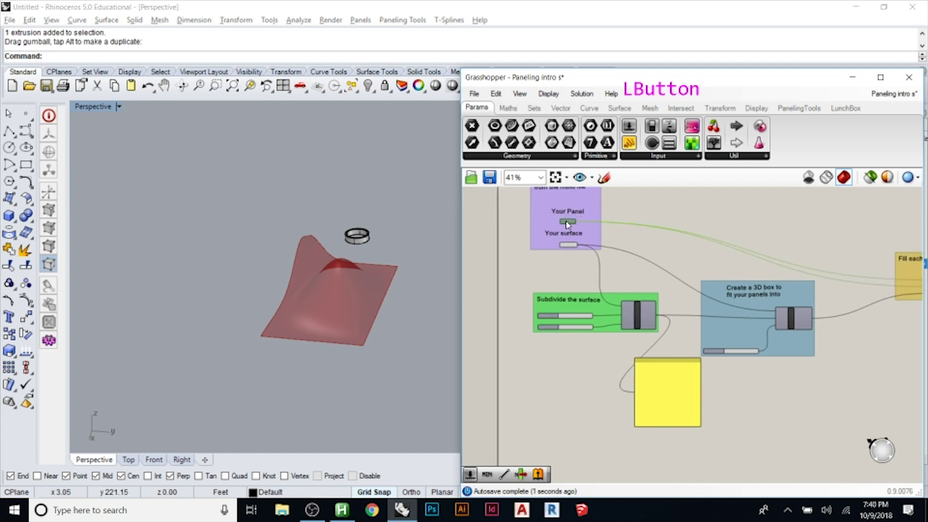
Step: Re-enable the Your Panel parameter to recompute the morph, and inspect the panels on the surface in Rhino
right_click(583, 221)
click(601, 254)
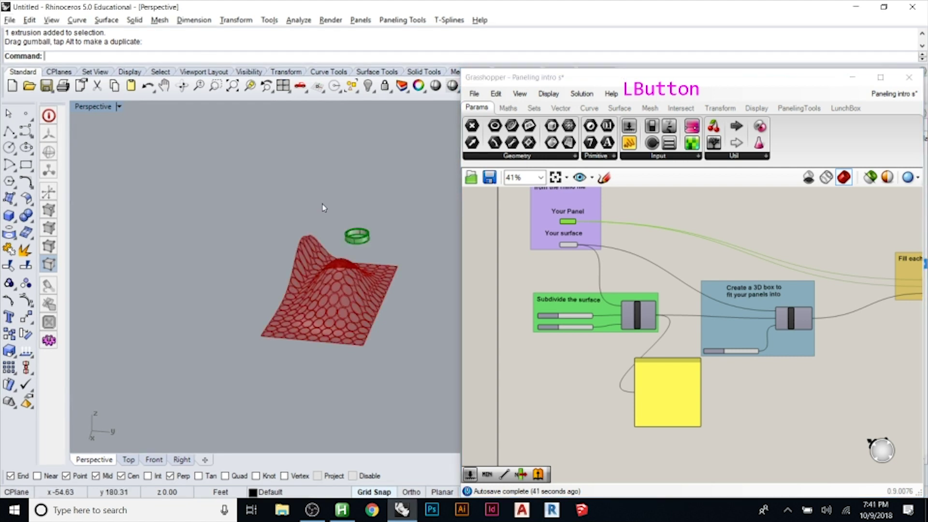
right_drag(317, 299, 338, 305)
scroll(338, 304, up, 5)
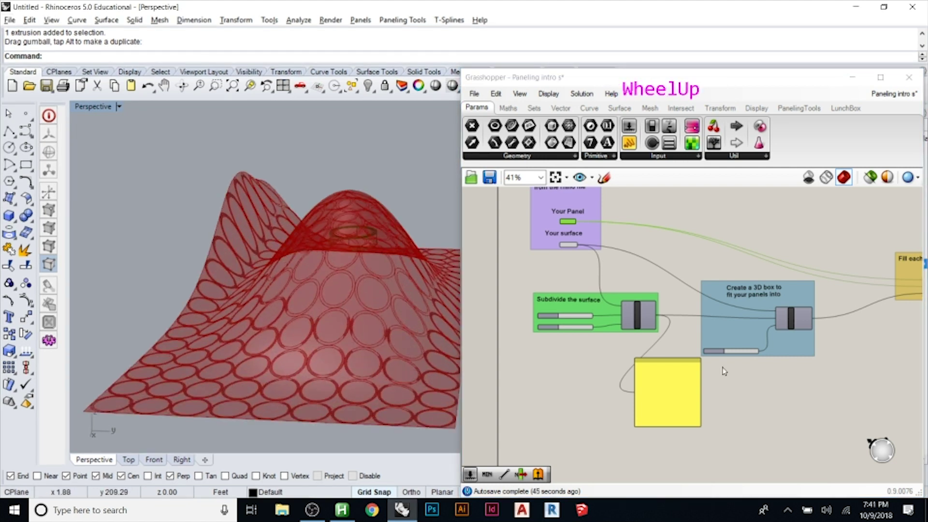
Step: Change the slider type of the Surface Box Height slider to Floating point
click(754, 374)
scroll(740, 356, up, 5)
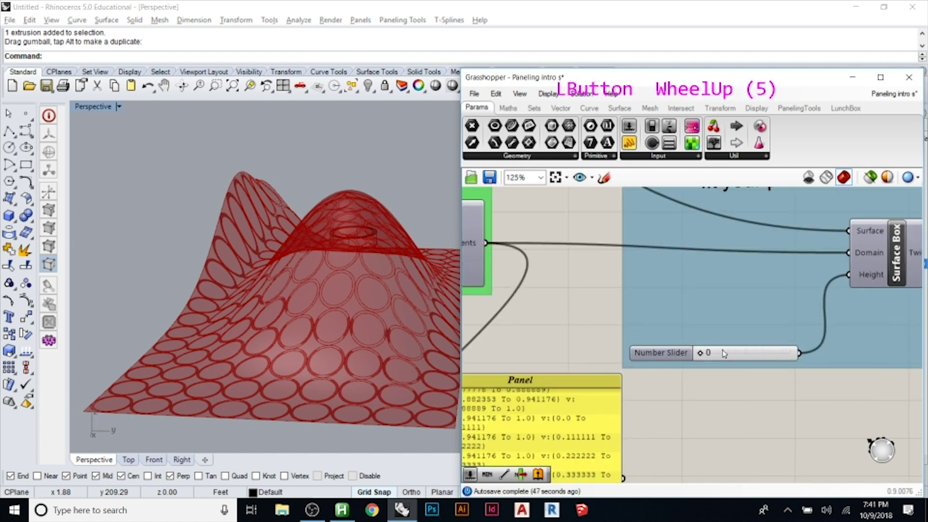
right_click(733, 357)
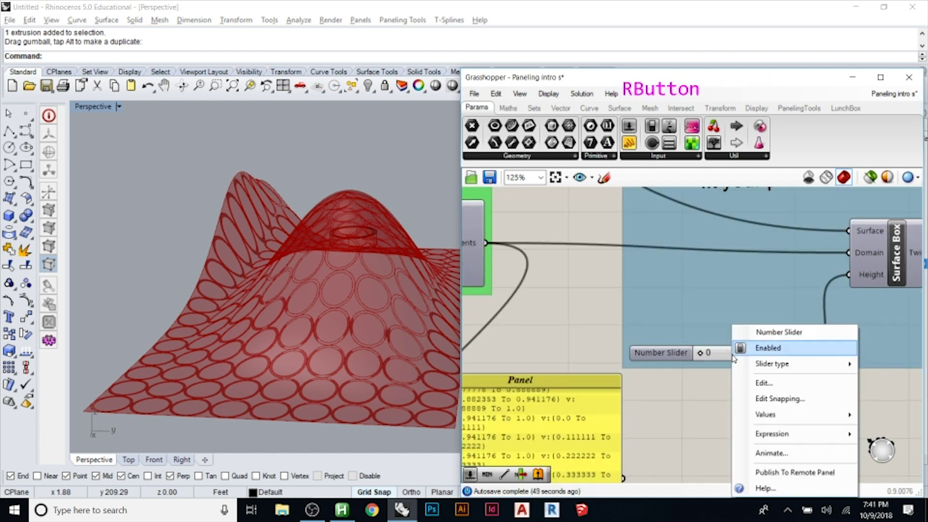
mouse_move(774, 366)
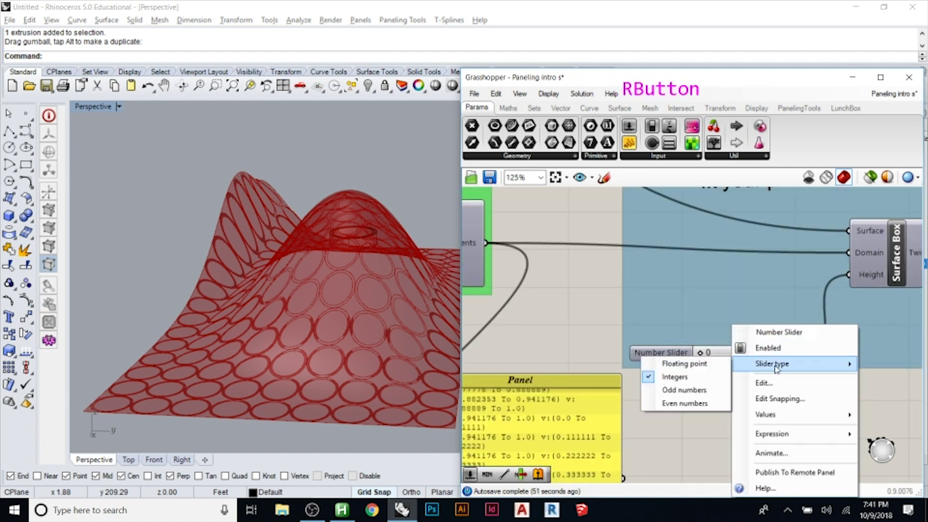
click(704, 365)
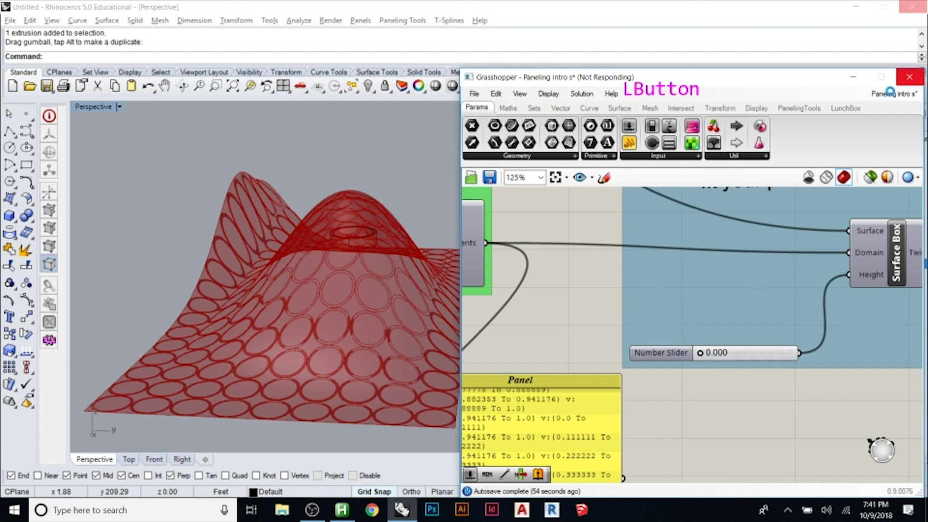
Step: Close the Grasshopper window and delete all the other geometry in the Rhino model, keeping only the ring
click(910, 78)
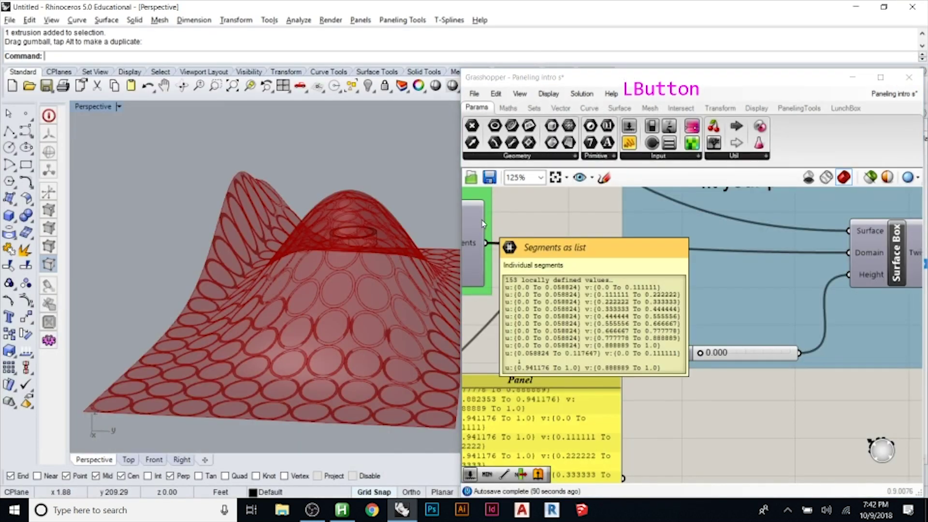
click(909, 77)
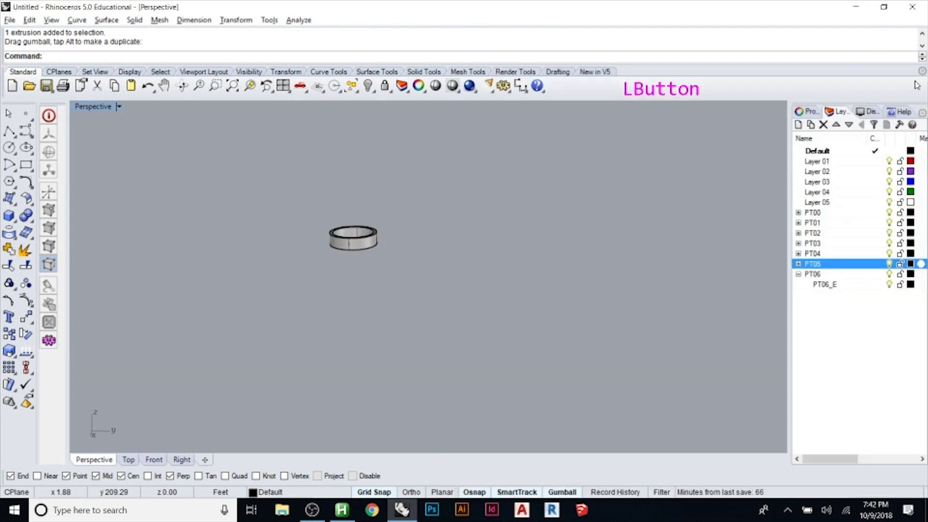
right_drag(408, 236, 516, 259)
scroll(489, 246, down, 20)
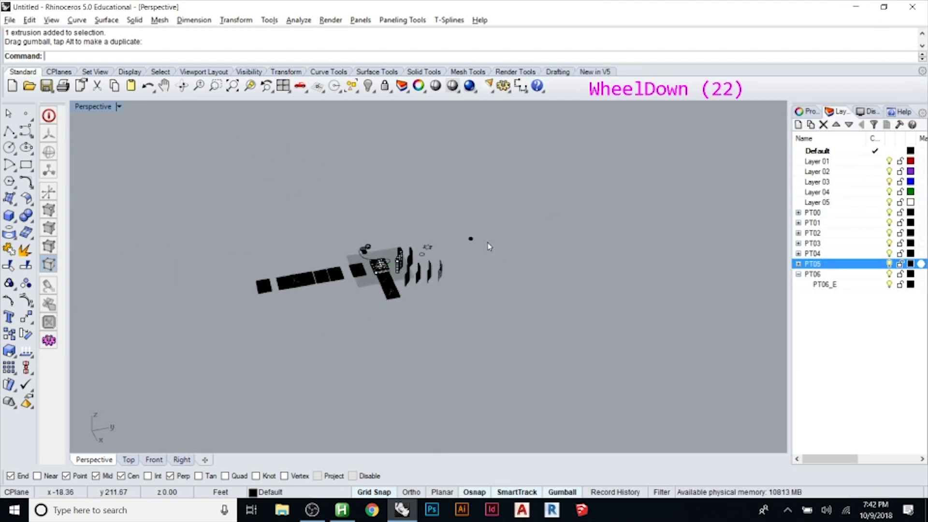
drag(245, 176, 463, 316)
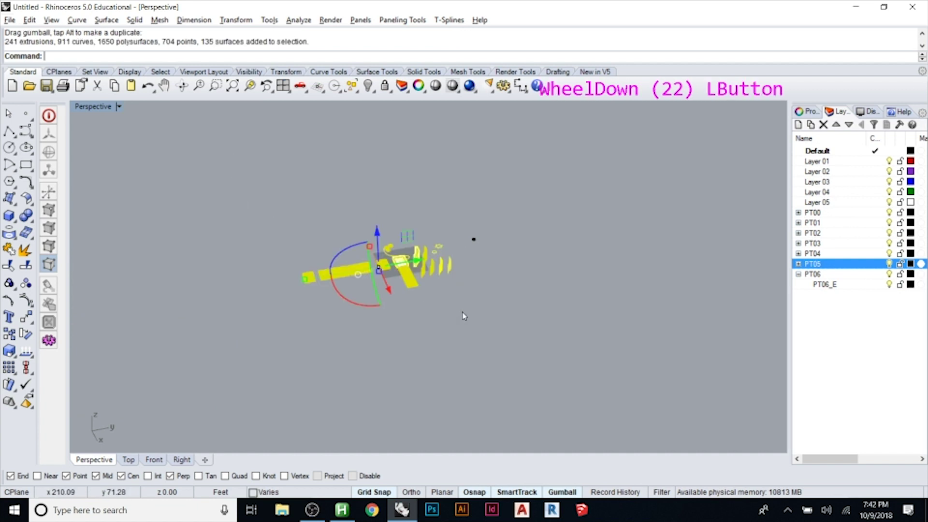
key(Delete)
Step: Bring the remaining ring into close view in Rhino and reopen Grasshopper
scroll(476, 238, up, 15)
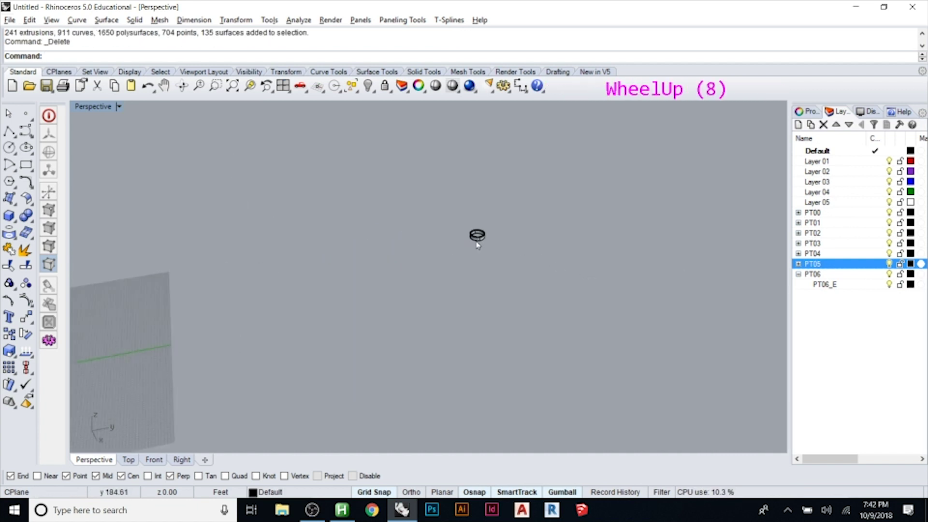
scroll(490, 239, up, 3)
scroll(263, 276, down, 4)
scroll(395, 250, up, 4)
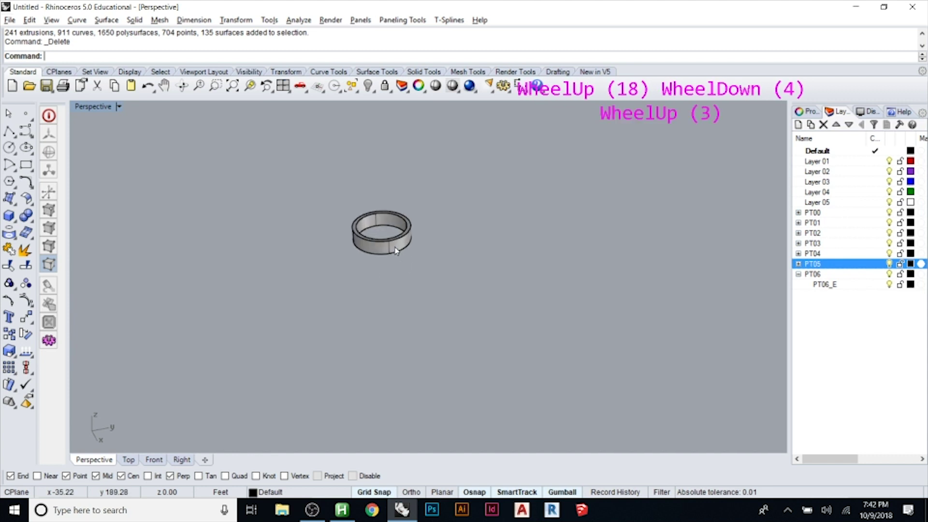
text(grass)
key(Return)
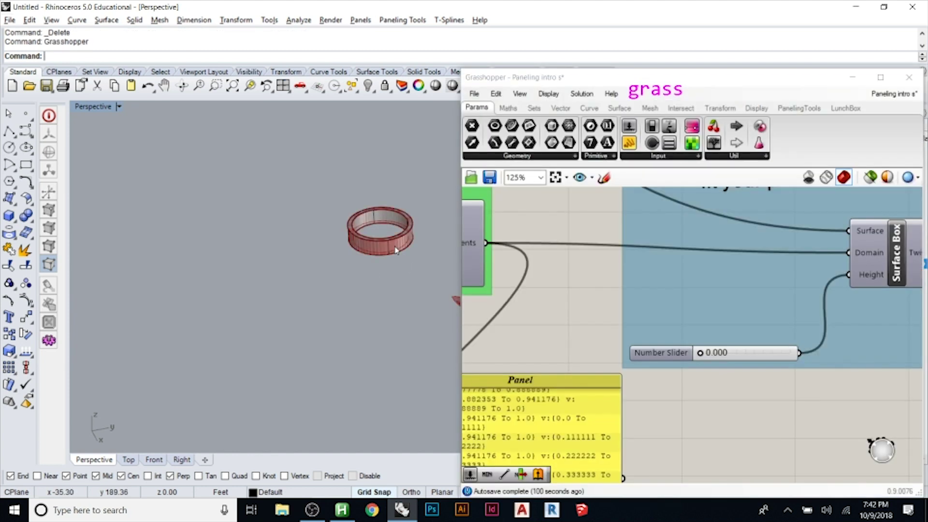
Step: Set the Surface Box Height slider to 0.484 and inspect the thickened panels across the surface in Rhino
click(619, 333)
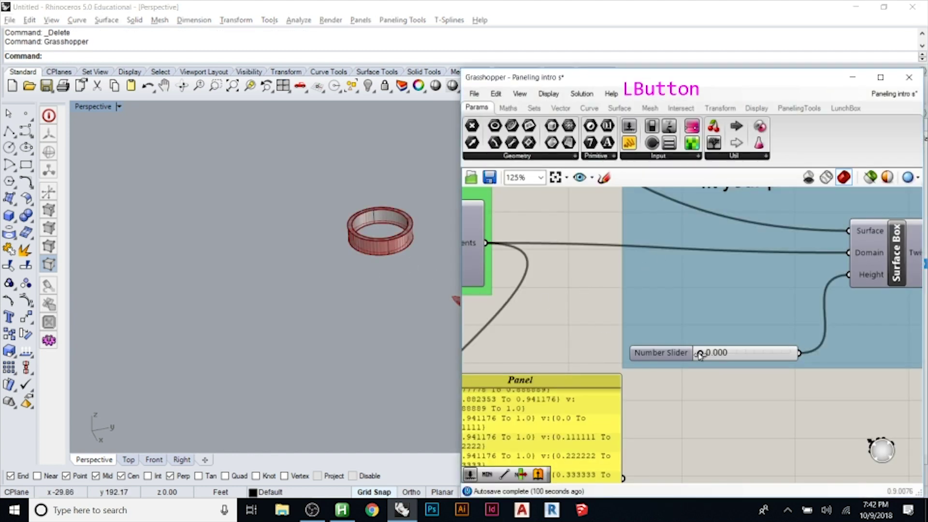
drag(700, 355, 703, 355)
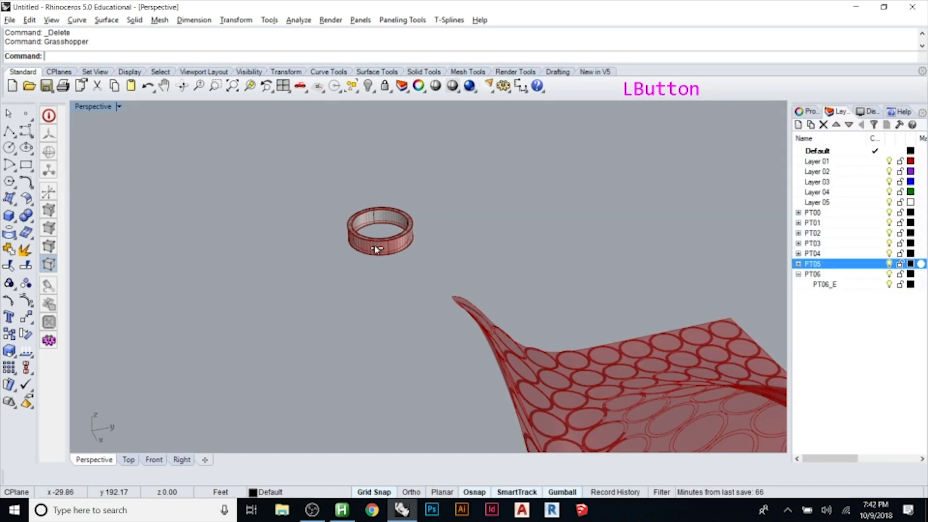
scroll(364, 246, down, 5)
click(306, 222)
scroll(248, 187, down, 4)
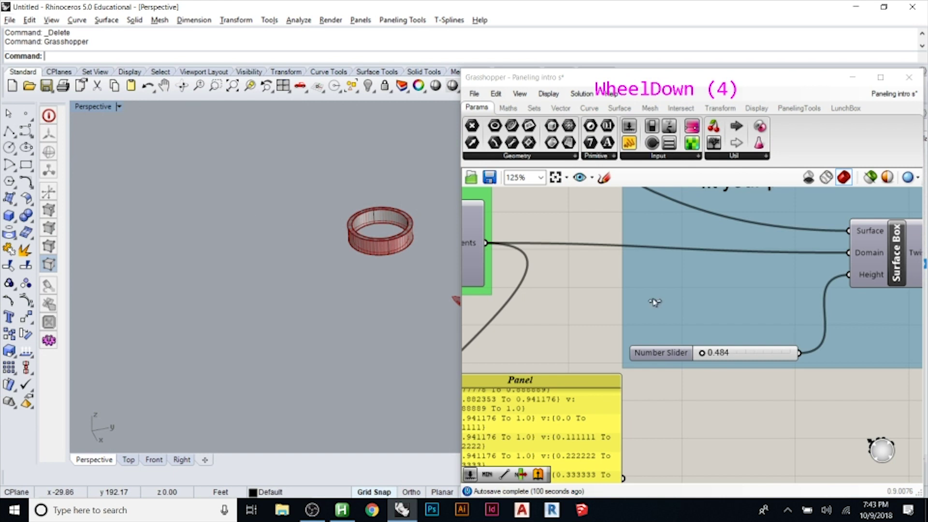
click(599, 295)
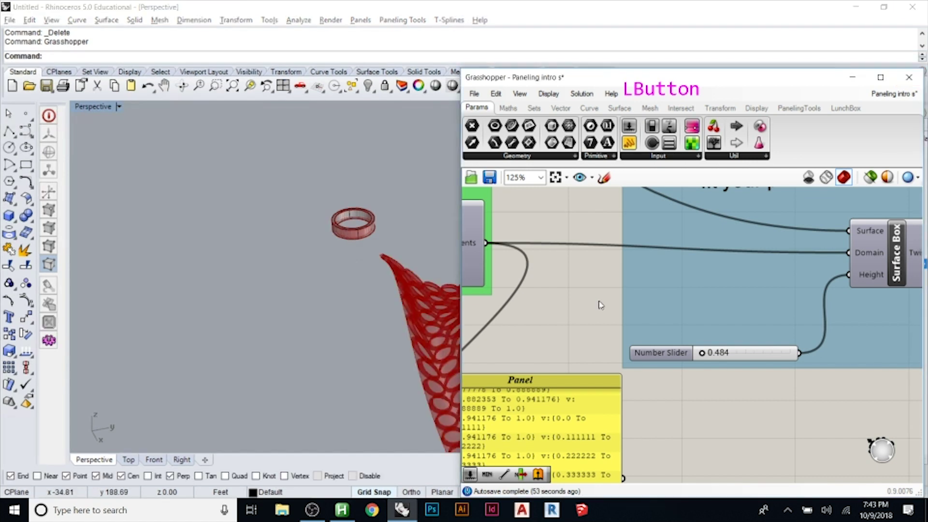
scroll(172, 252, down, 5)
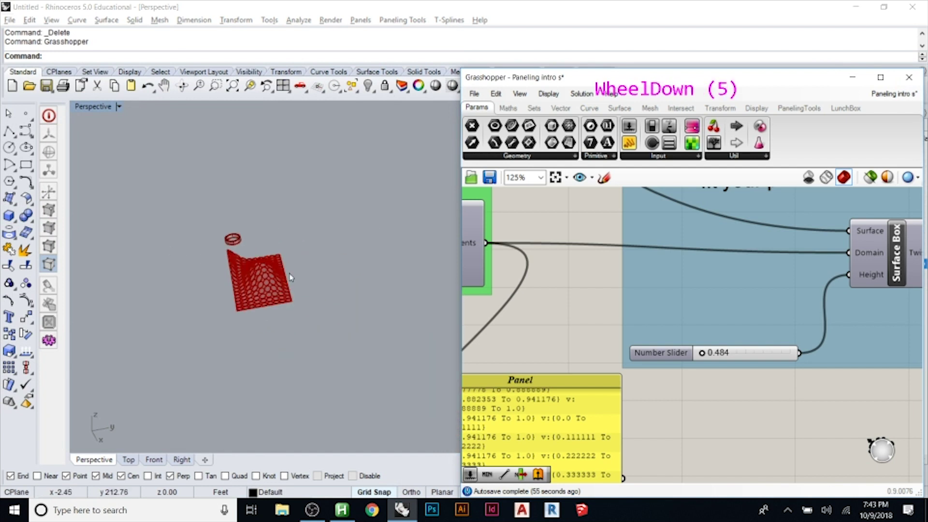
scroll(217, 290, up, 6)
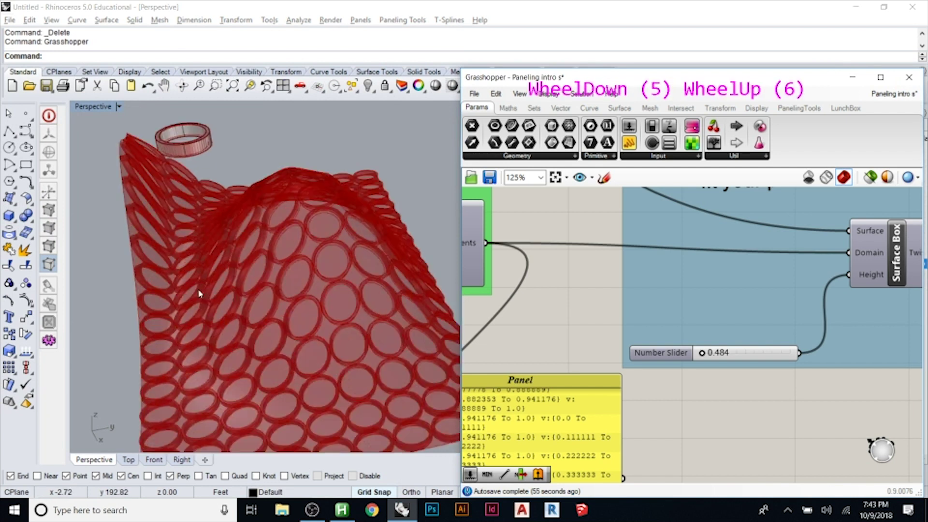
Step: Delete the yellow text panel that lists the Divide Domain² segments
click(586, 290)
scroll(676, 296, down, 6)
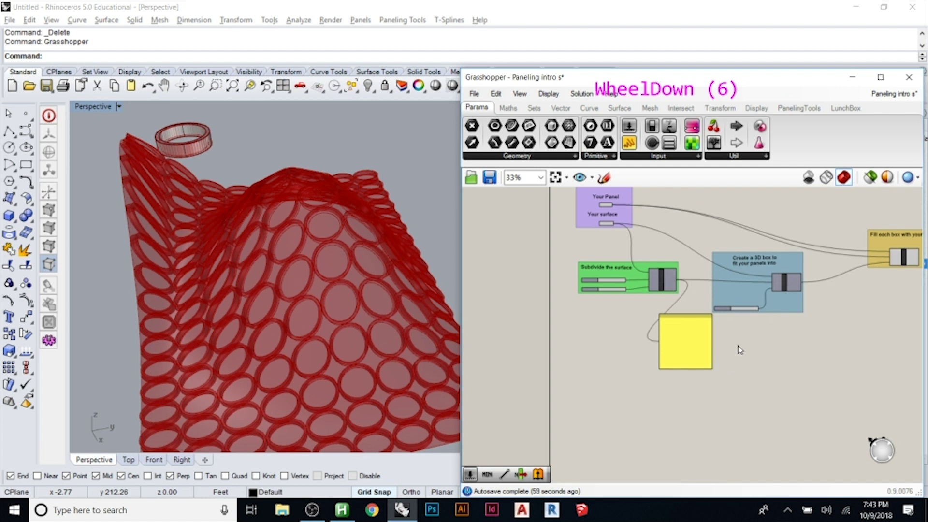
click(667, 365)
key(Delete)
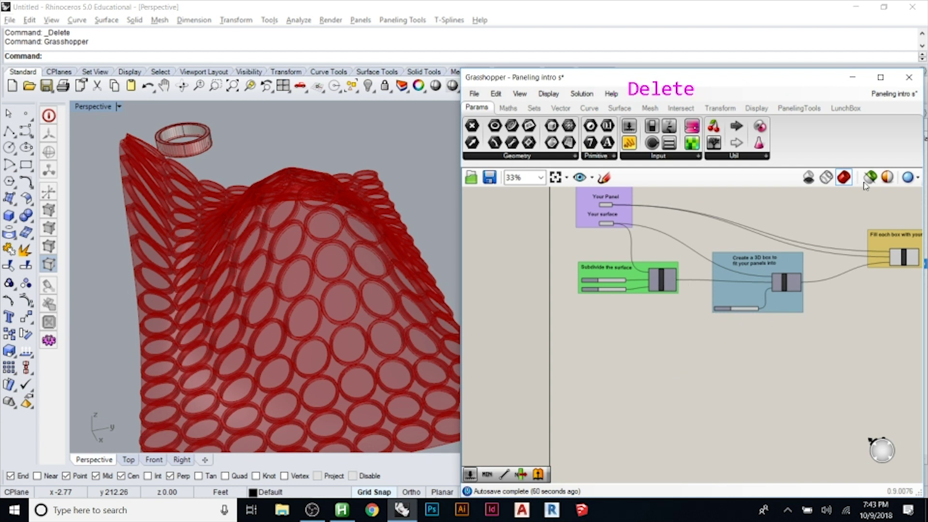
Step: Choose the fast and coarse preview meshing quality and inspect the morphed panels from another angle
click(911, 178)
click(870, 214)
right_click(308, 332)
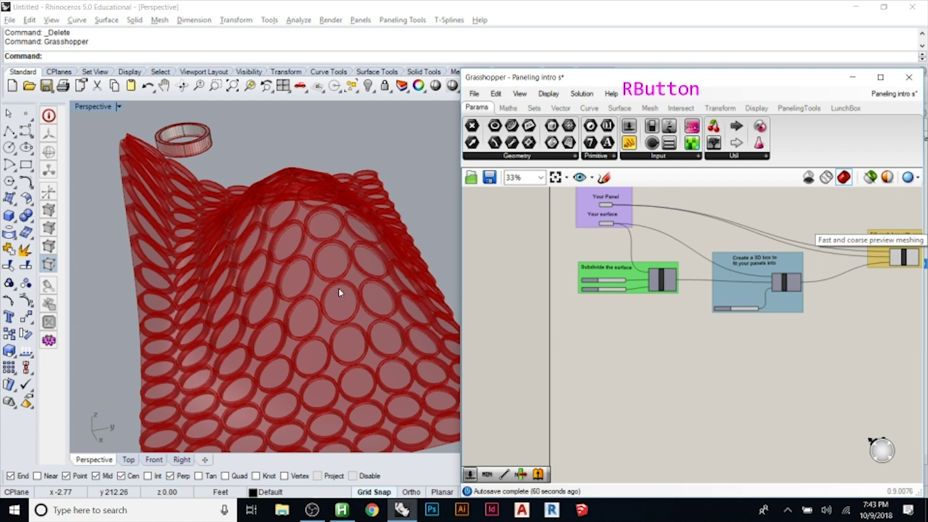
right_drag(326, 302, 264, 283)
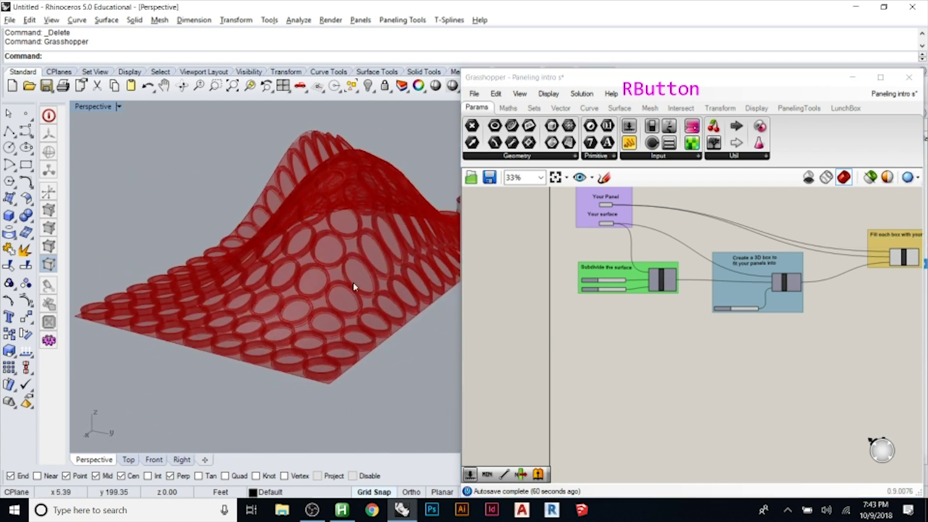
Step: Set the Surface Box Height slider to 1.431 and inspect the thicker panels from another angle in Rhino
scroll(737, 317, up, 14)
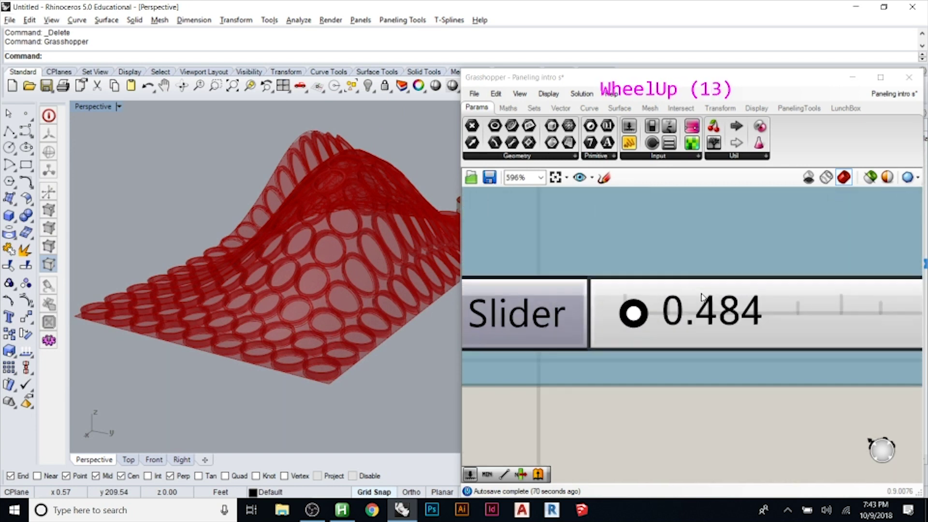
drag(618, 316, 628, 317)
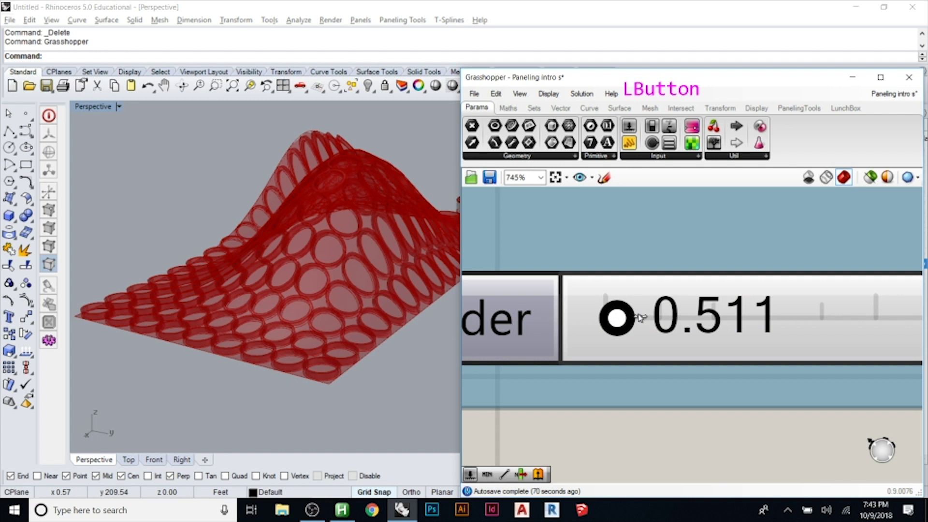
drag(624, 317, 636, 319)
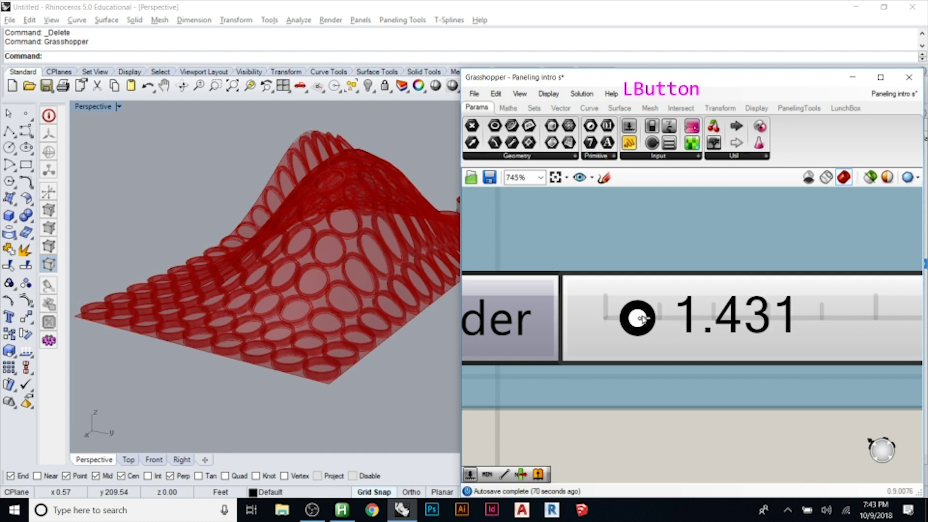
right_click(255, 270)
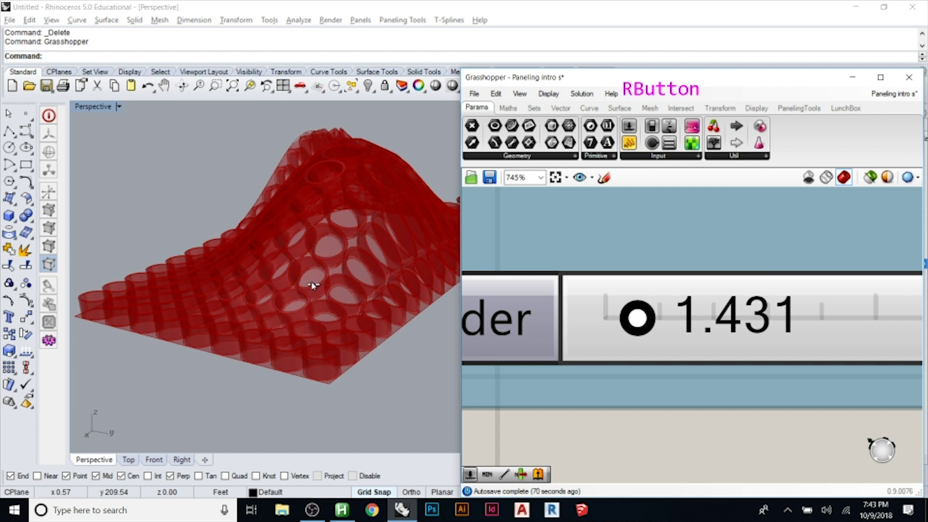
right_drag(313, 286, 307, 286)
right_drag(161, 232, 314, 267)
scroll(306, 232, down, 6)
scroll(335, 234, up, 6)
scroll(314, 267, down, 5)
scroll(379, 257, up, 3)
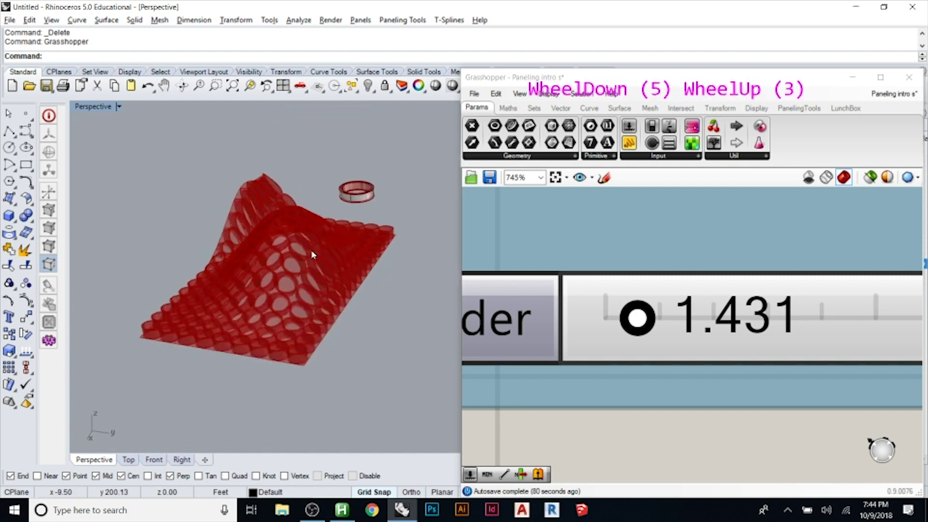
Step: Review the PanelingTools components for Grid Utility, Grid, Panel 2D and Panel 3D
click(816, 84)
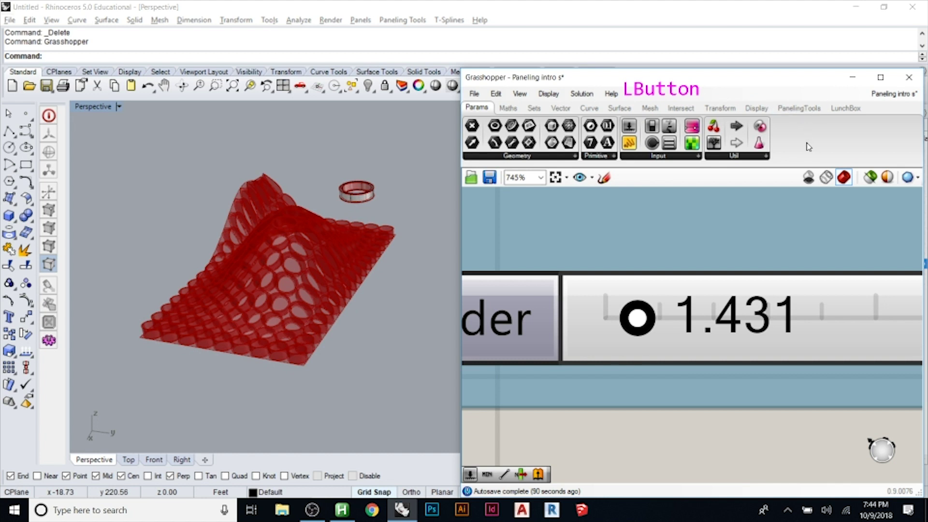
click(812, 111)
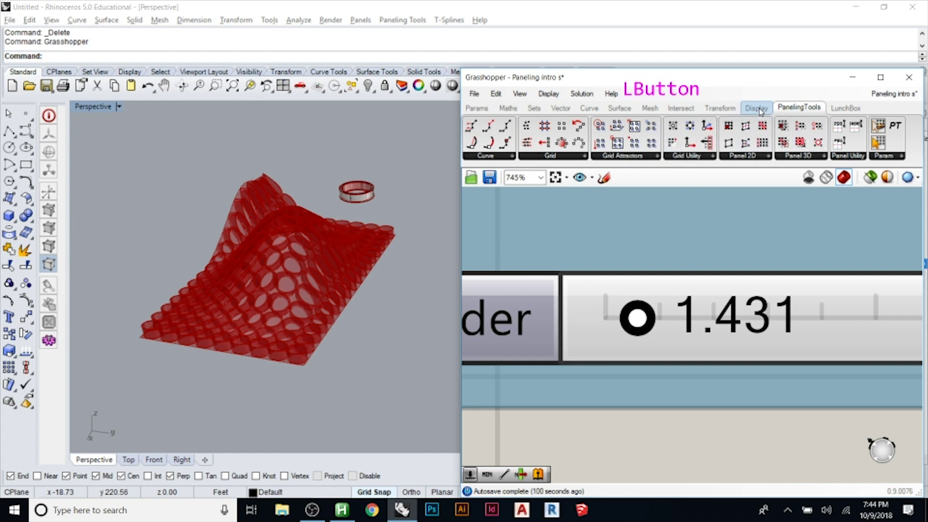
mouse_move(760, 110)
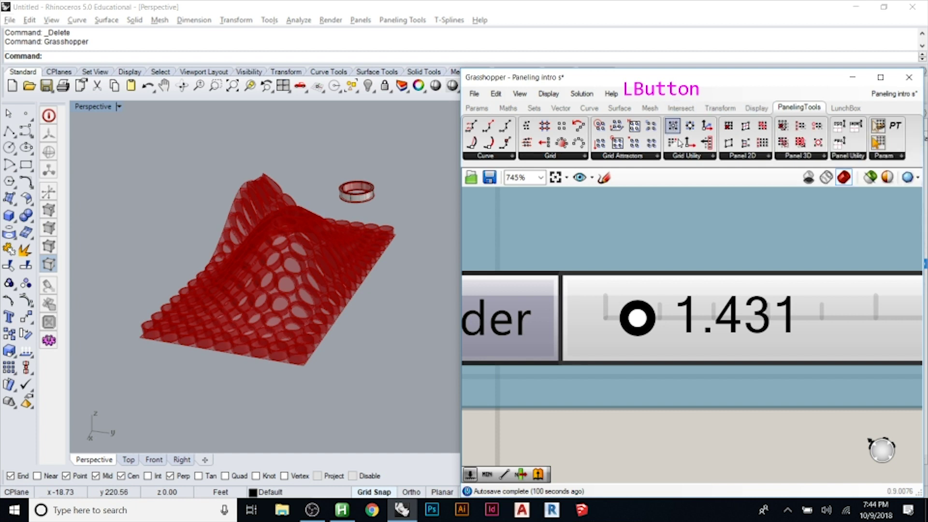
click(711, 157)
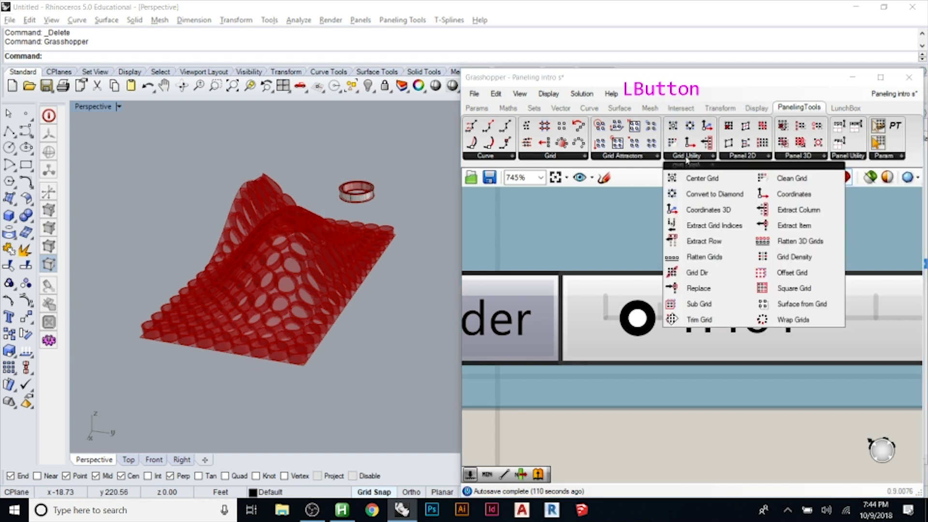
click(586, 156)
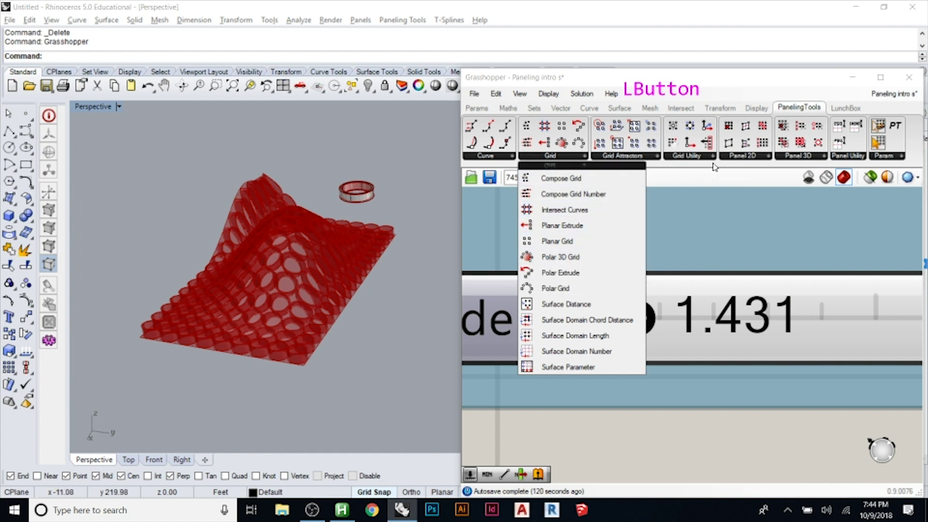
click(762, 160)
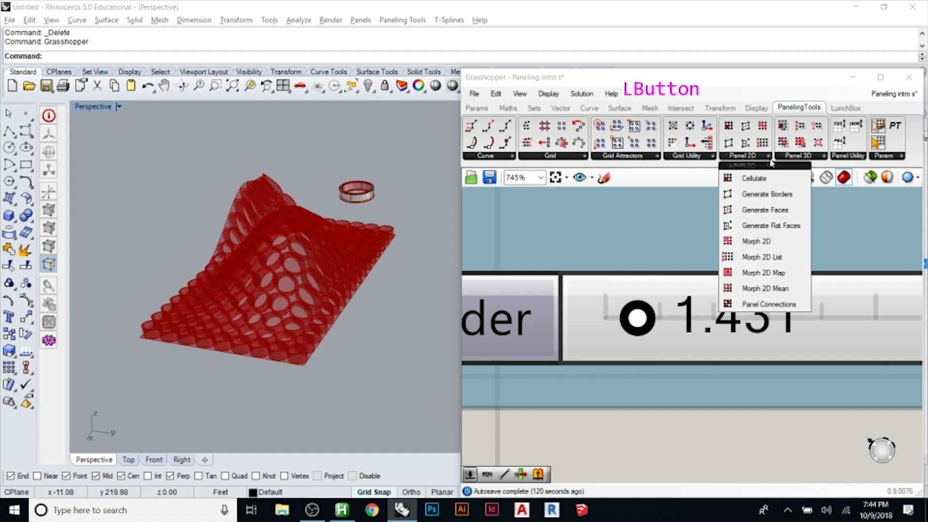
click(810, 157)
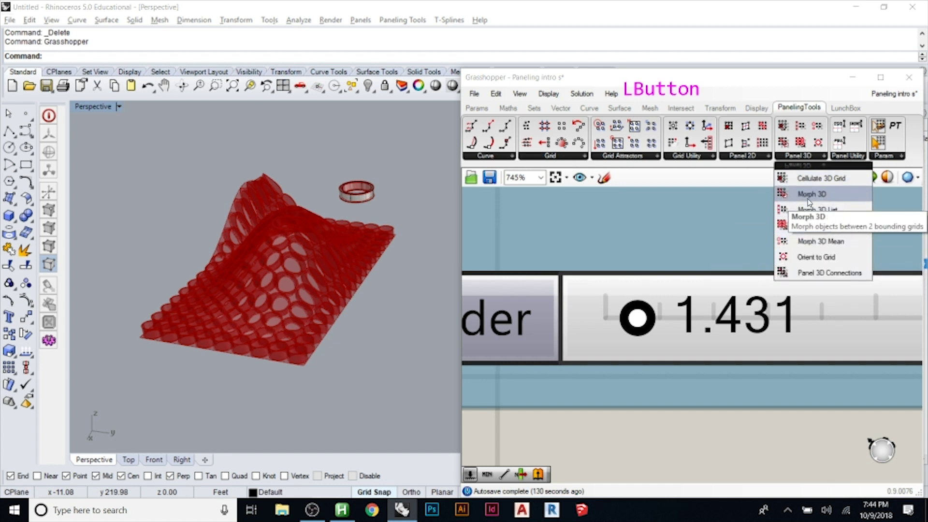
Step: Bake the Reference input of the Box Morph component into Rhino with grouping enabled
scroll(636, 332, down, 7)
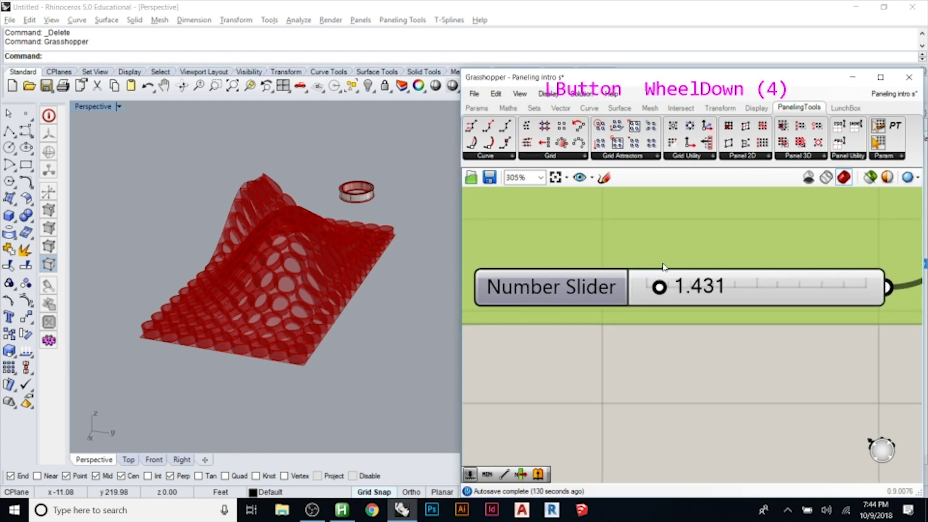
scroll(636, 331, down, 5)
click(636, 316)
scroll(638, 291, down, 5)
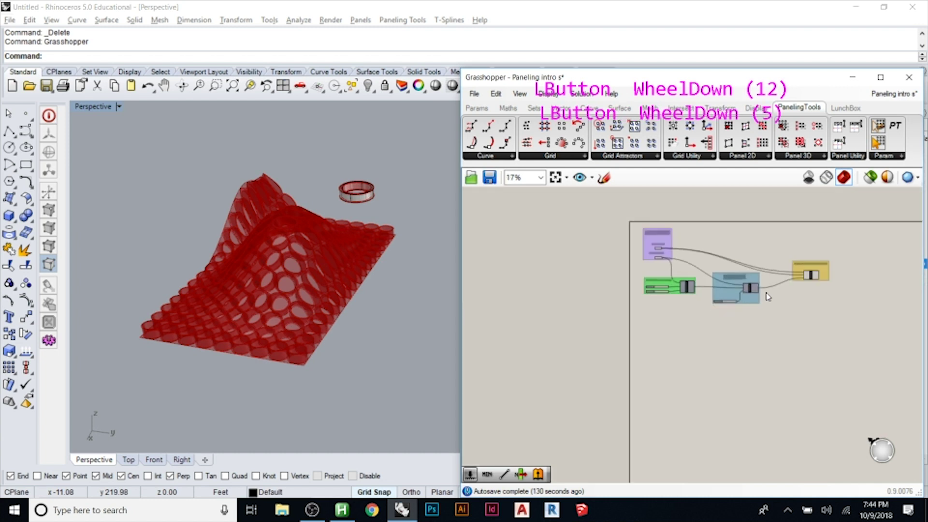
scroll(637, 276, down, 1)
scroll(628, 280, up, 12)
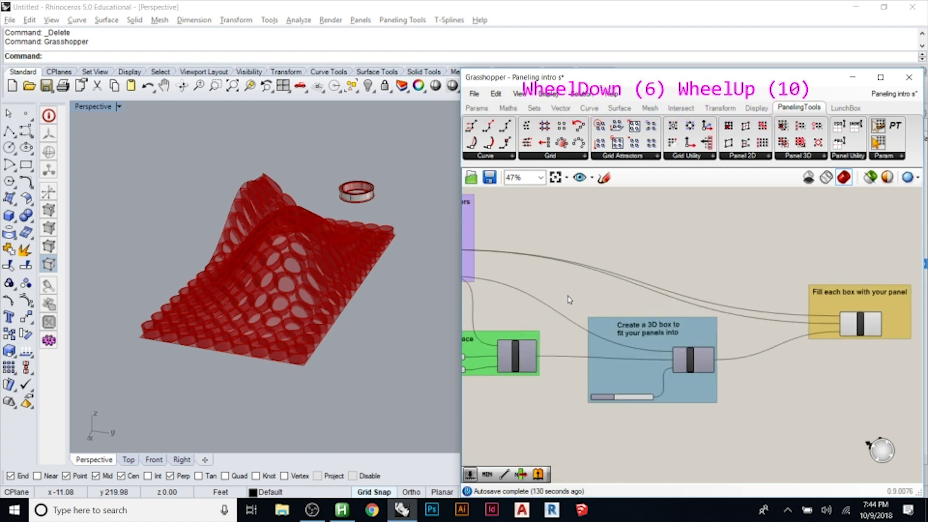
scroll(783, 283, down, 3)
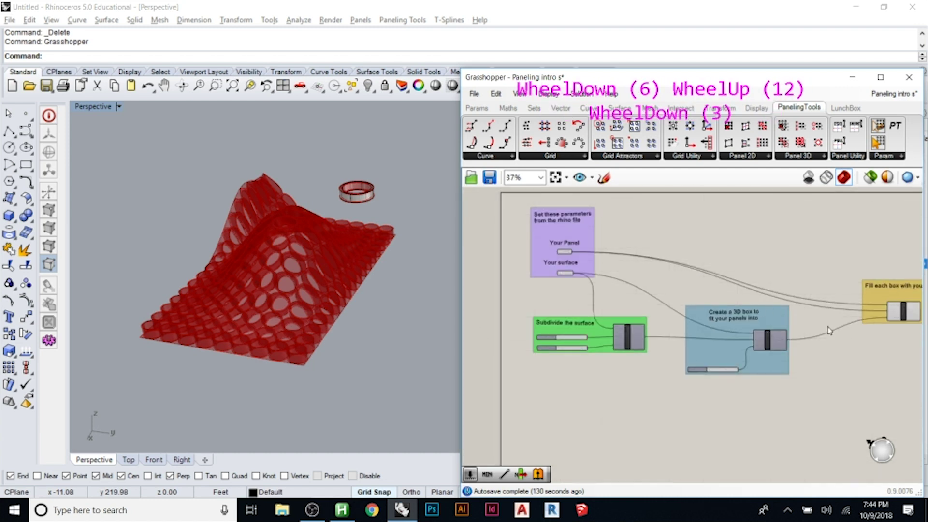
click(900, 314)
right_click(899, 315)
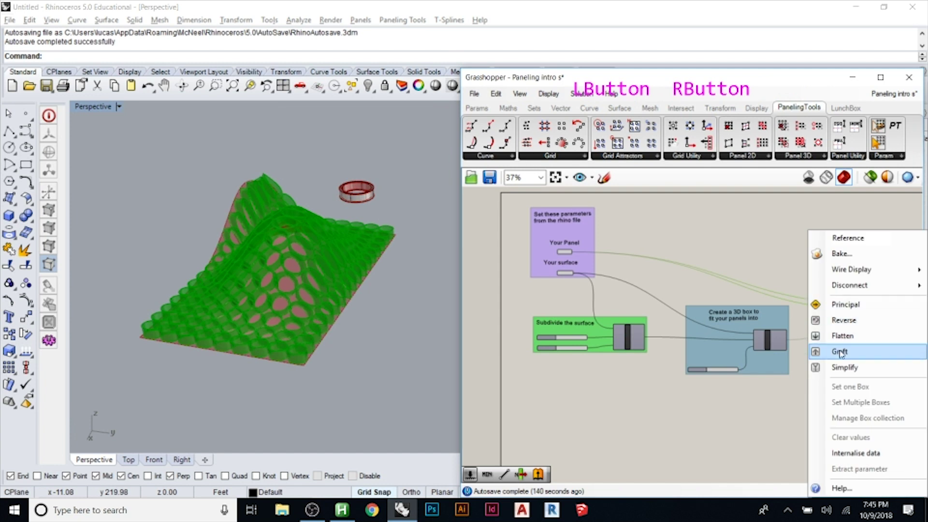
click(841, 254)
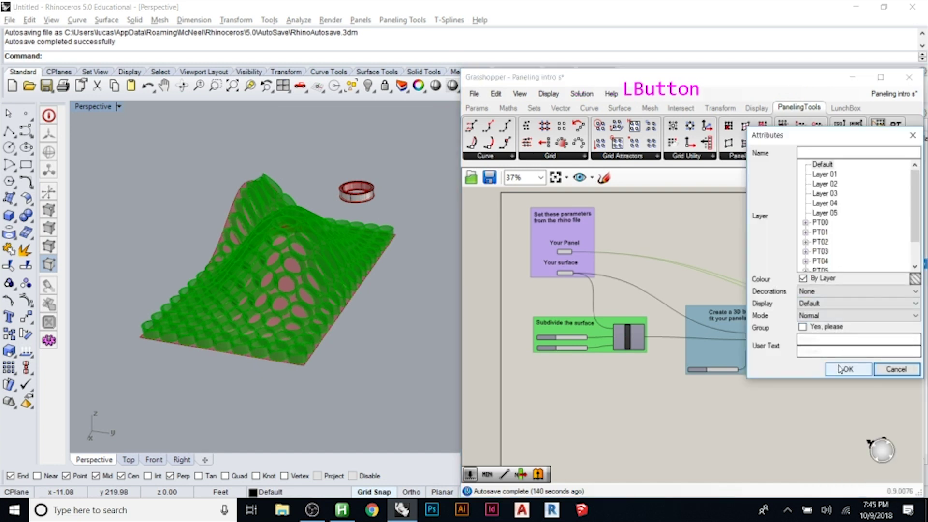
click(815, 329)
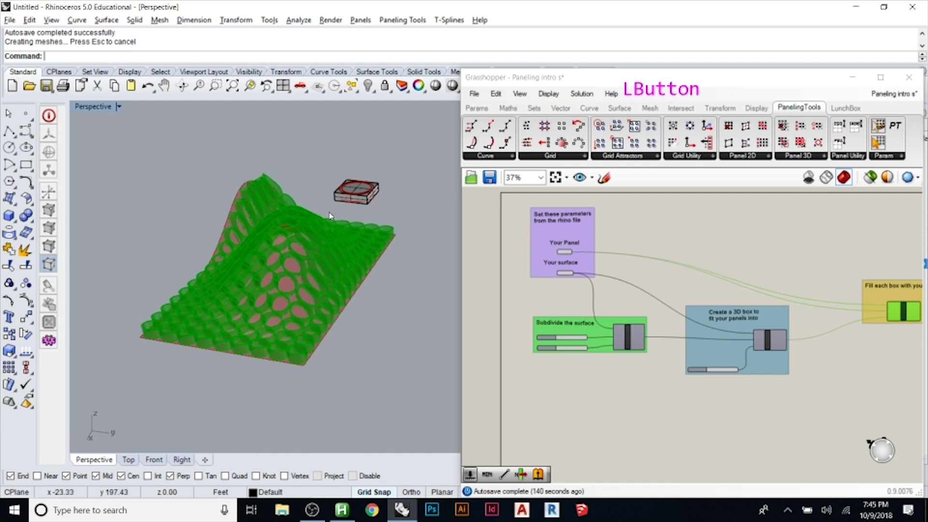
Step: Orbit the model, close Grasshopper to check the baked geometry in Rhino, and reopen Grasshopper
right_drag(238, 255, 344, 267)
click(344, 267)
click(350, 273)
click(355, 273)
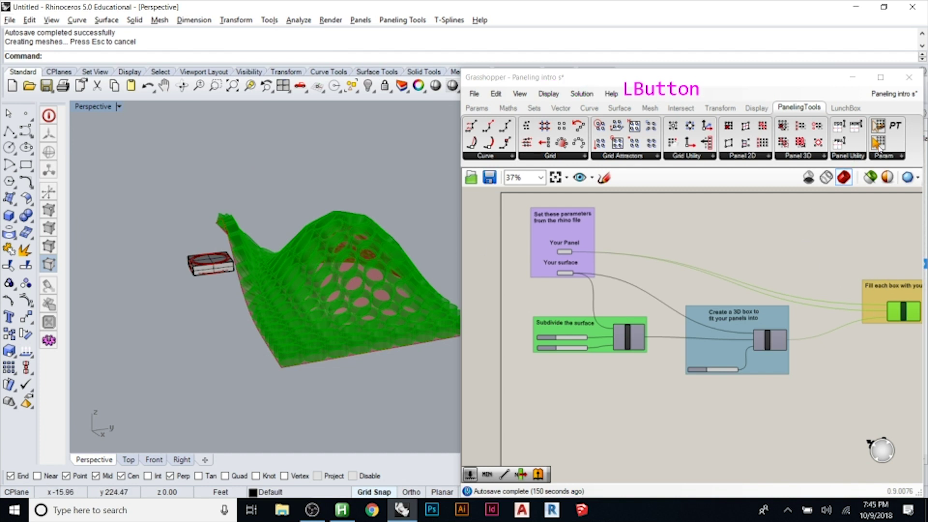
click(909, 78)
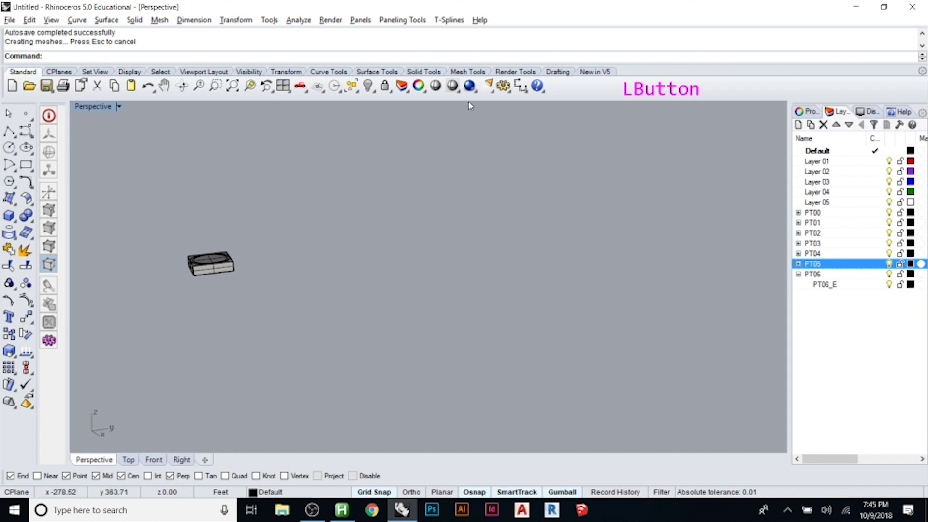
text(grass)
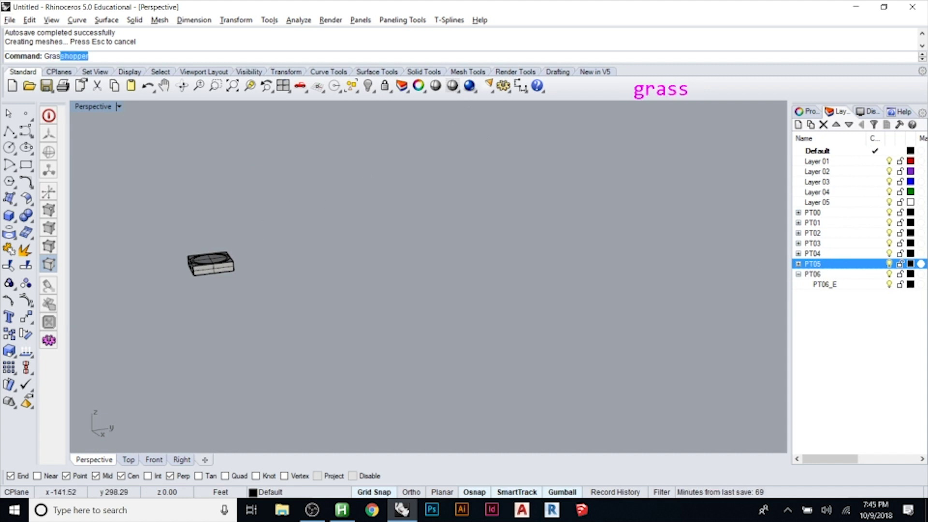
key(Return)
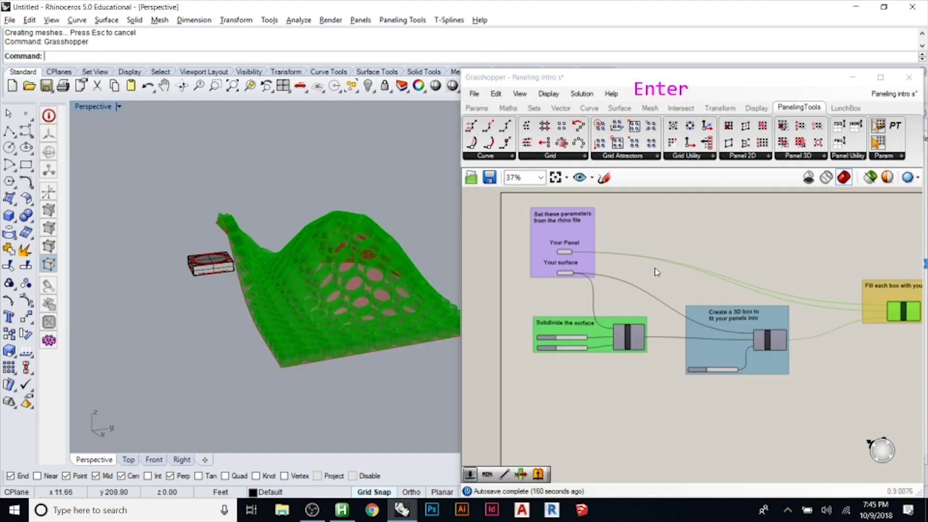
Step: Bake the Geometry output of the Box Morph component into Rhino as a group
click(752, 255)
scroll(755, 256, down, 3)
scroll(773, 295, up, 6)
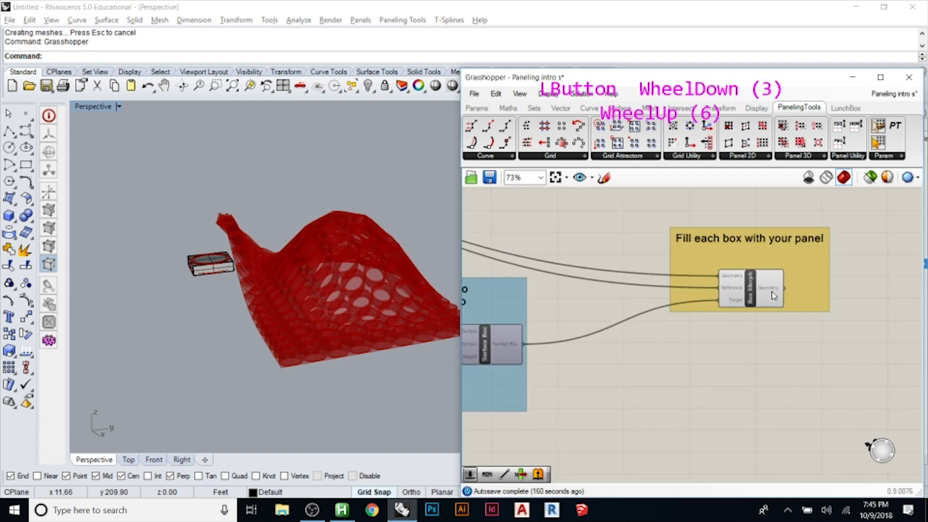
click(774, 295)
right_click(773, 296)
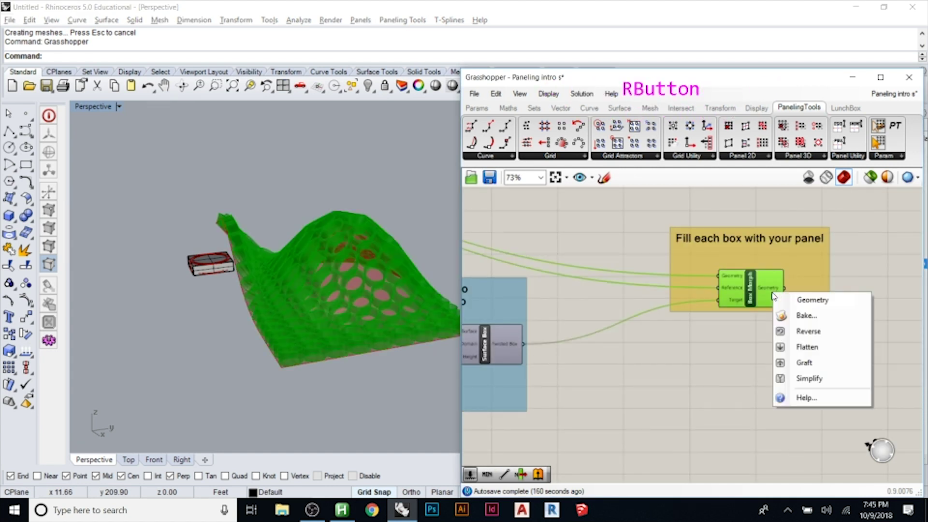
click(793, 316)
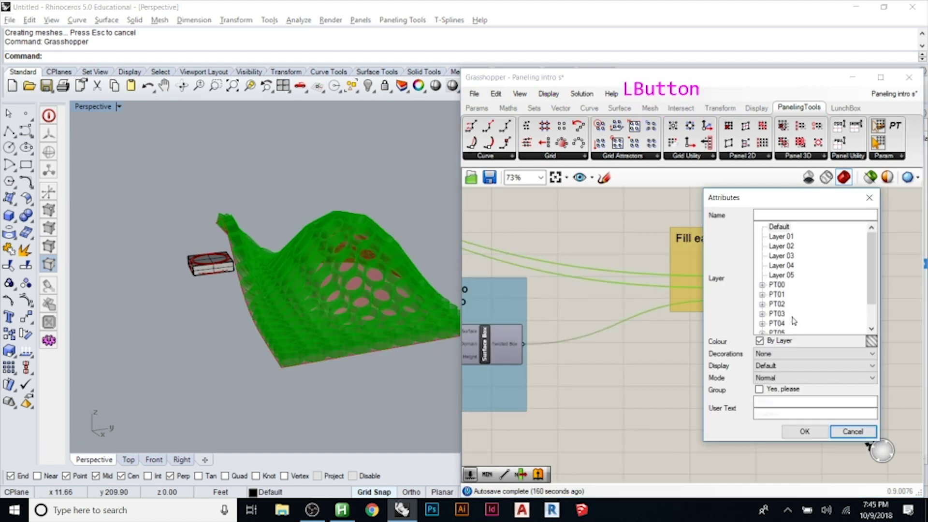
click(785, 389)
click(806, 431)
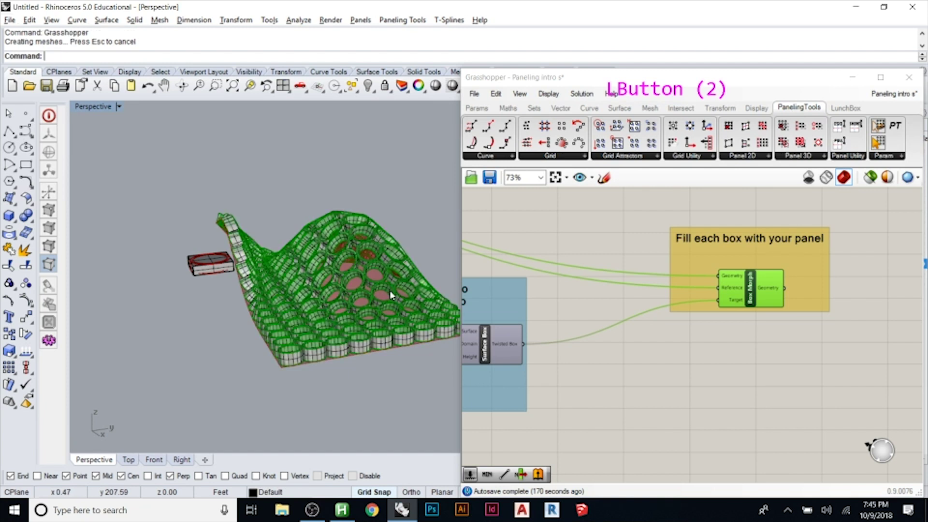
Step: Close Grasshopper and inspect the baked ring panels in Rhino from several sides
click(908, 78)
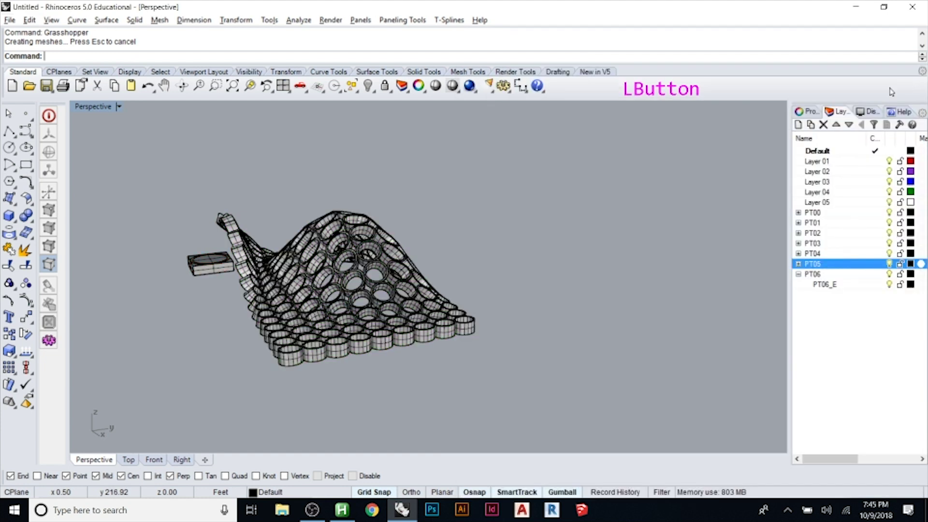
right_drag(264, 341, 181, 358)
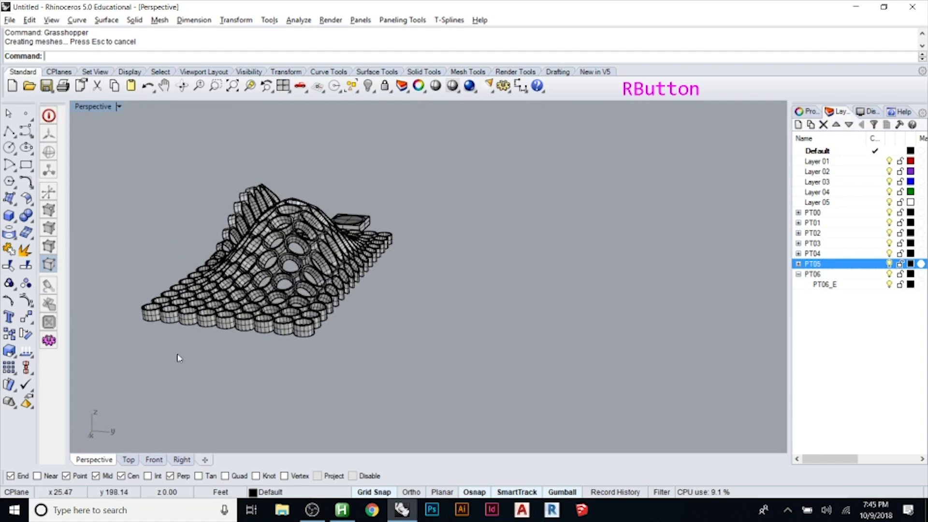
scroll(251, 247, up, 4)
right_drag(396, 294, 108, 281)
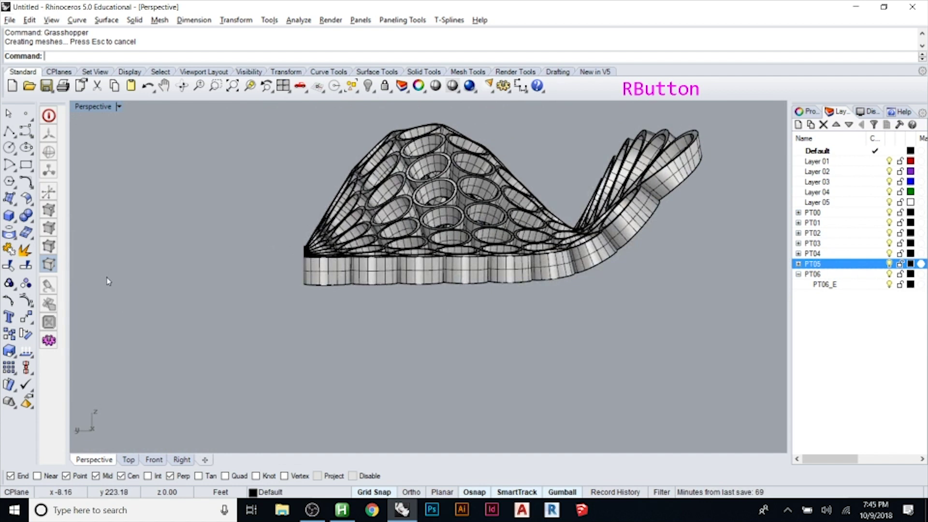
right_drag(347, 231, 661, 292)
scroll(404, 301, down, 3)
scroll(463, 273, down, 1)
scroll(463, 273, up, 3)
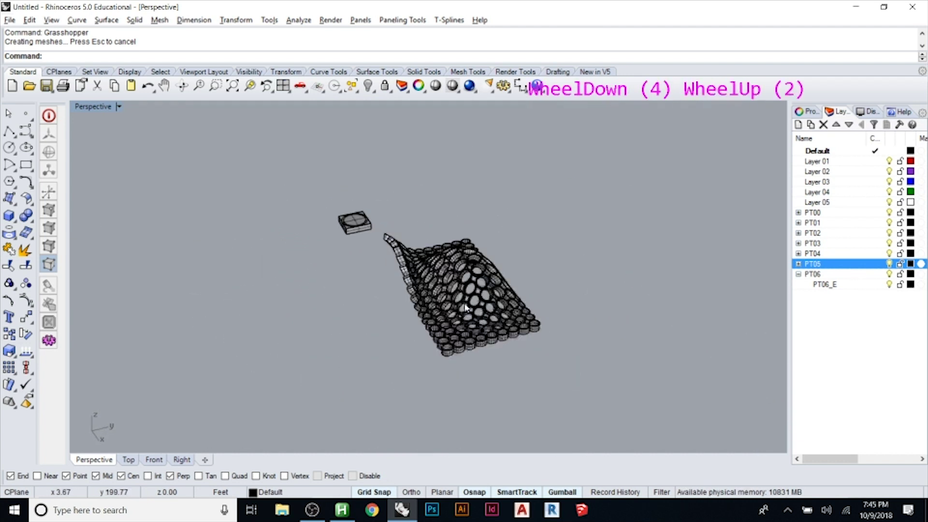
right_drag(463, 272, 348, 271)
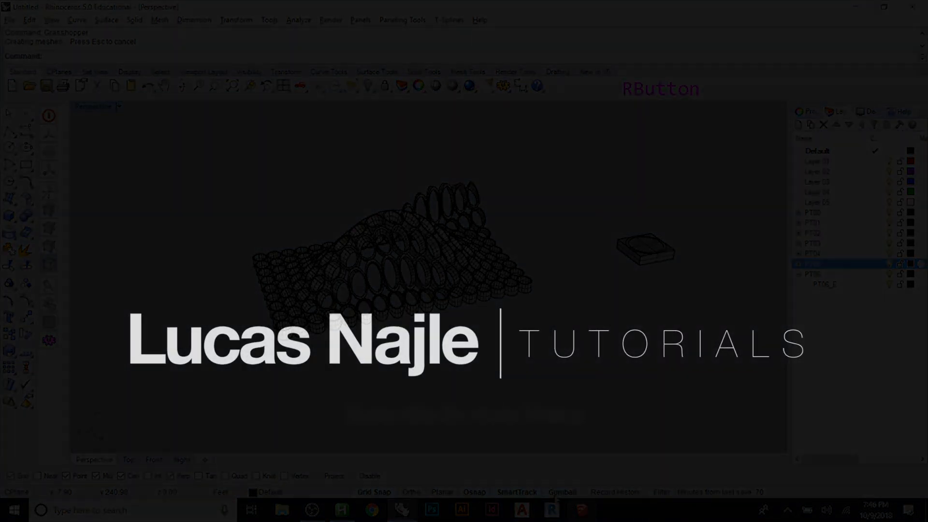